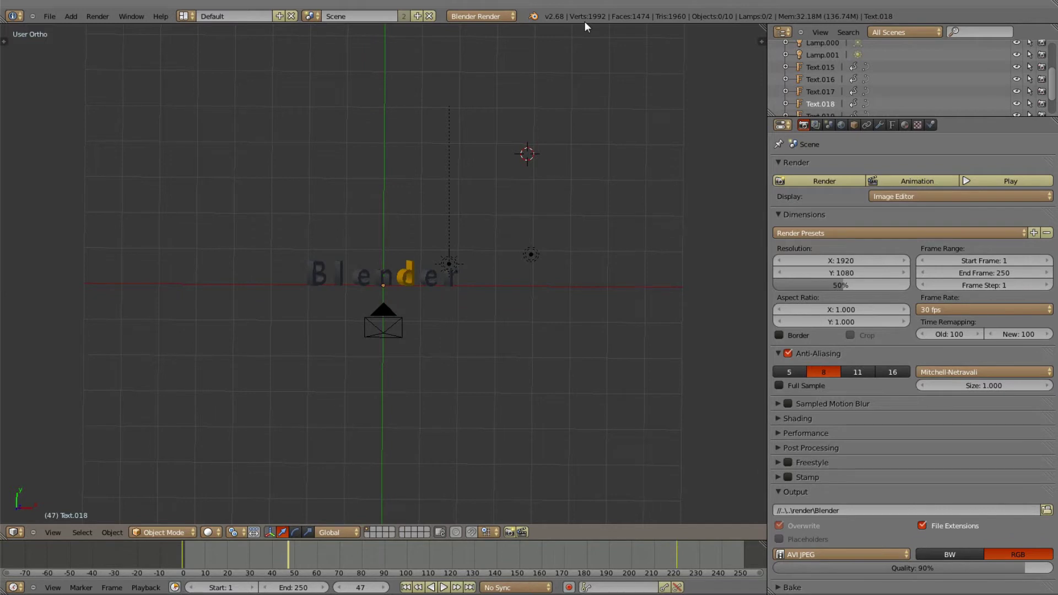
# Move the Composite node down closer to the Viewer node and save the project over the existing blender.blend
pyautogui.moveTo(582, 23); pyautogui.dragTo(581, 16)
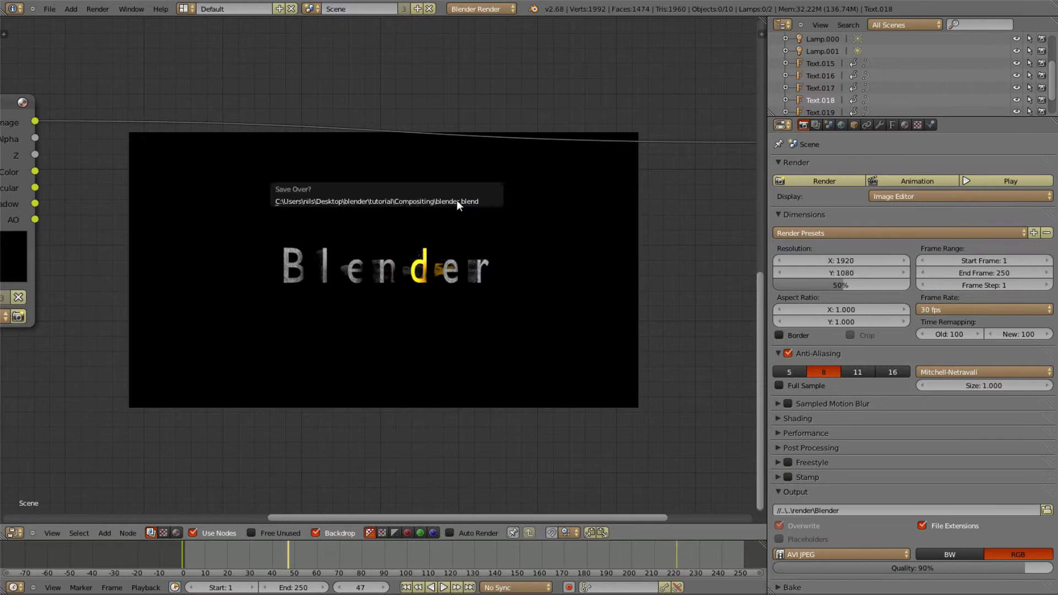
pyautogui.scroll(-5, 415, 199)
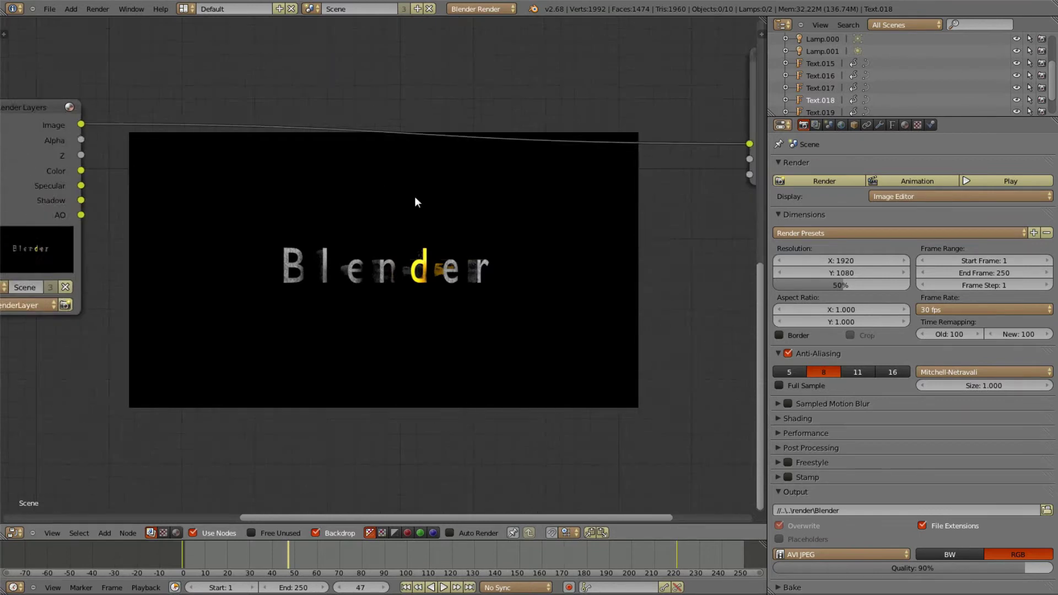
pyautogui.keyDown('ctrl'); pyautogui.moveTo(335, 123); pyautogui.dragTo(346, 150, button='right'); pyautogui.keyUp('ctrl')
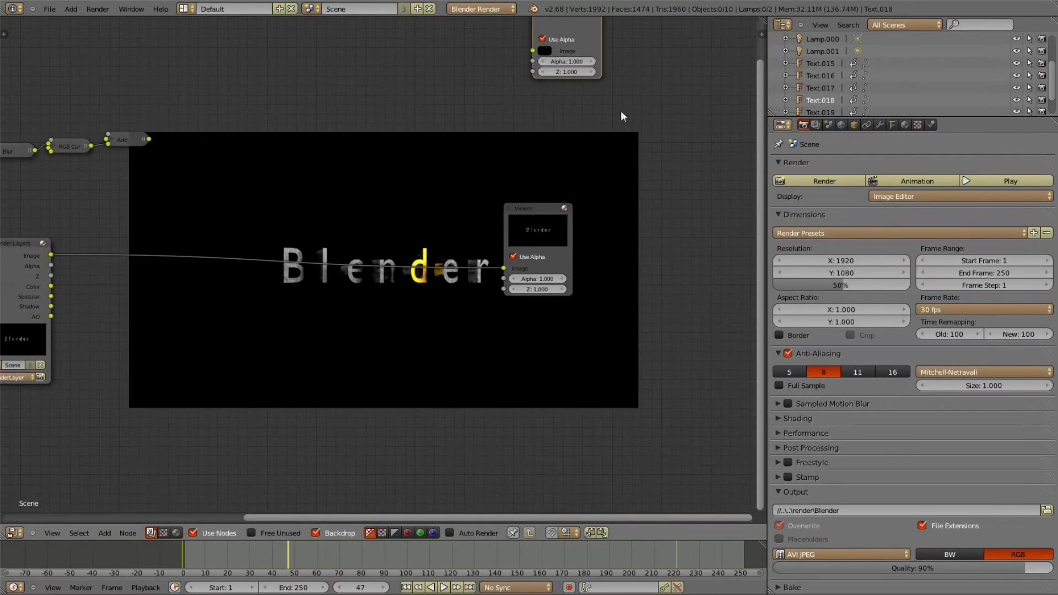
pyautogui.moveTo(569, 26); pyautogui.dragTo(434, 164)
pyautogui.moveTo(360, 199); pyautogui.dragTo(519, 181, button='middle')
pyautogui.hotkey('ctrl', 's')
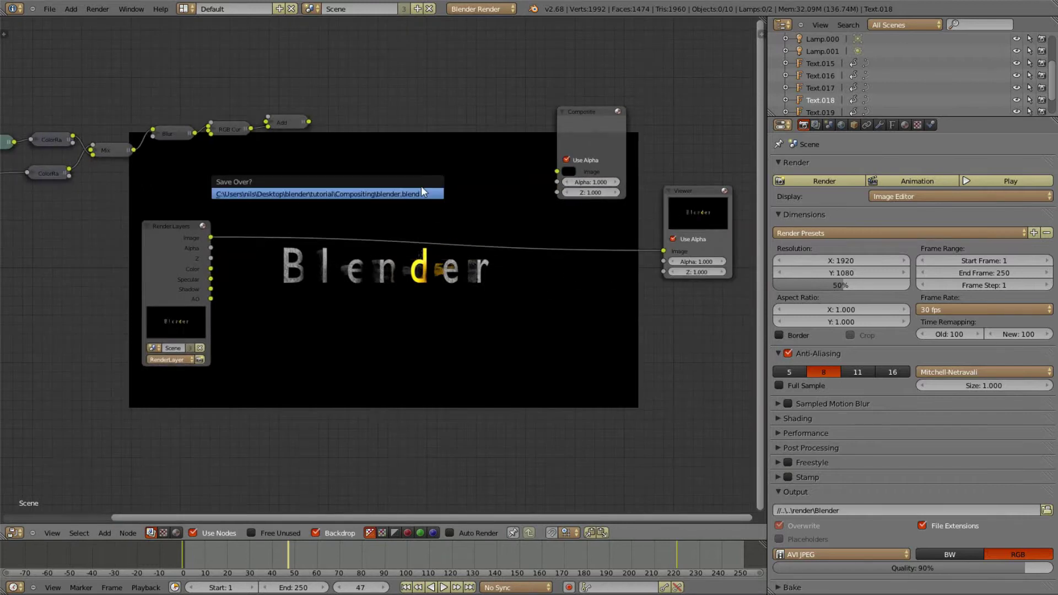
pyautogui.click(422, 189)
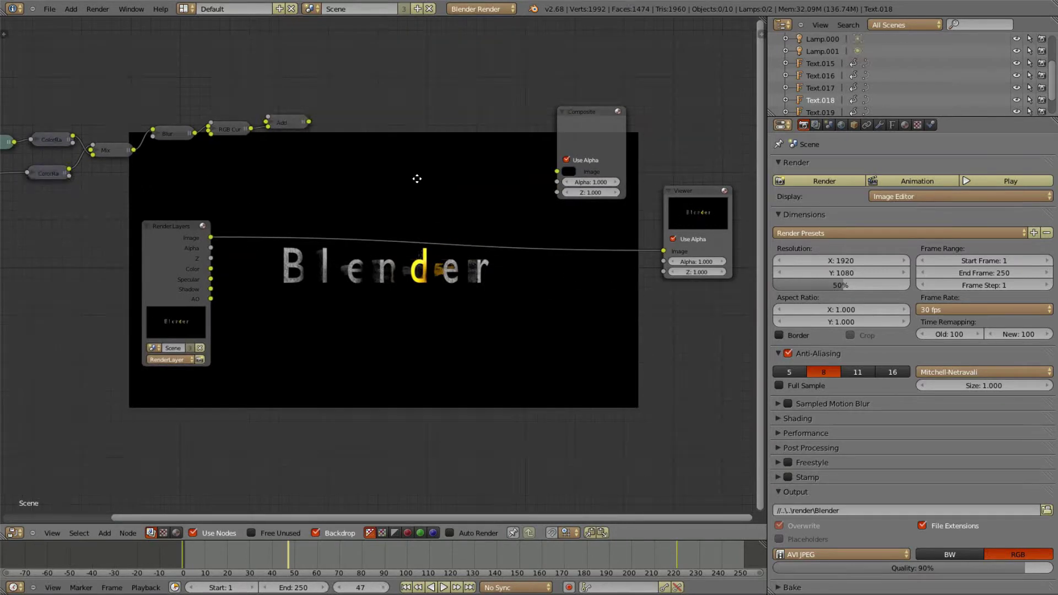
# Save the project over blender.blend again and move the Viewer node further below the Composite node
pyautogui.scroll(1, 417, 181)
pyautogui.moveTo(417, 182); pyautogui.dragTo(415, 157, button='middle')
pyautogui.hotkey('ctrl', 's')
pyautogui.click(416, 157)
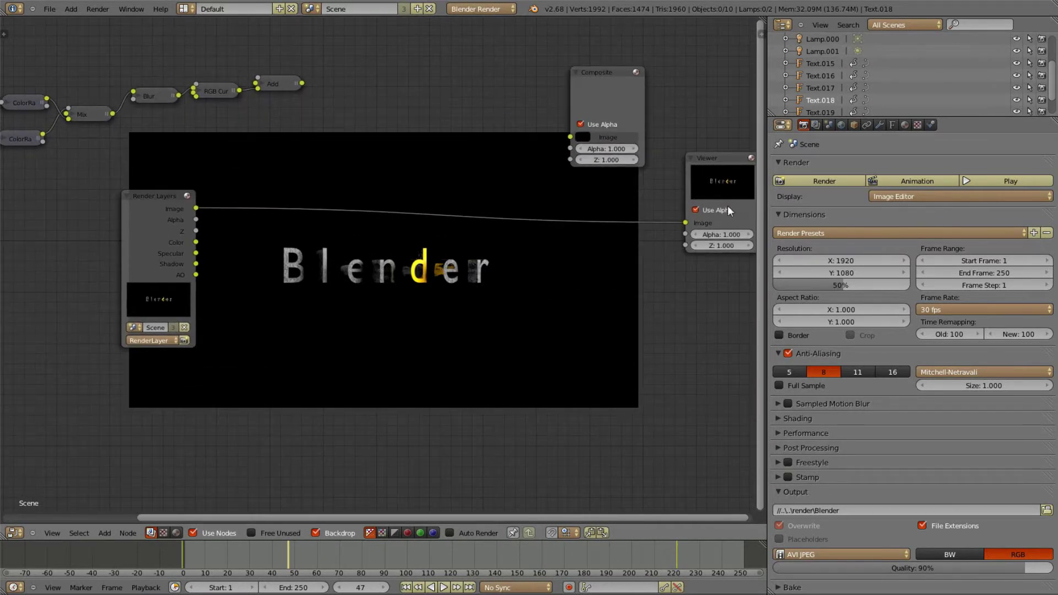
pyautogui.moveTo(727, 209); pyautogui.dragTo(718, 278)
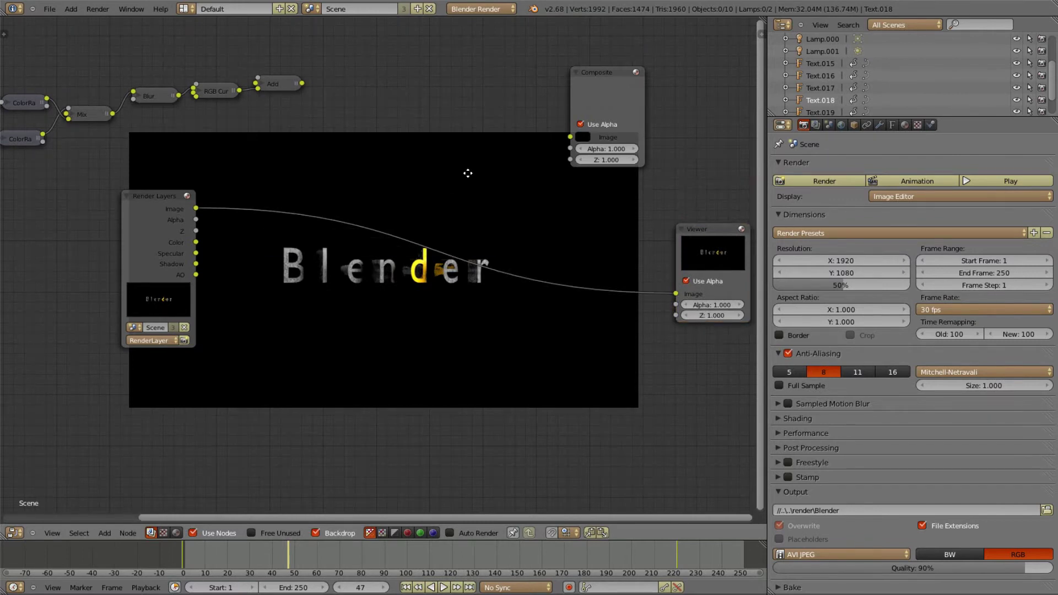
# Add an Image input node to the compositor, placed just below the Render Layers node
pyautogui.moveTo(467, 173); pyautogui.dragTo(515, 136, button='middle')
pyautogui.scroll(3, 484, 164)
pyautogui.moveTo(396, 170); pyautogui.dragTo(327, 218, button='middle')
pyautogui.scroll(3, 320, 222)
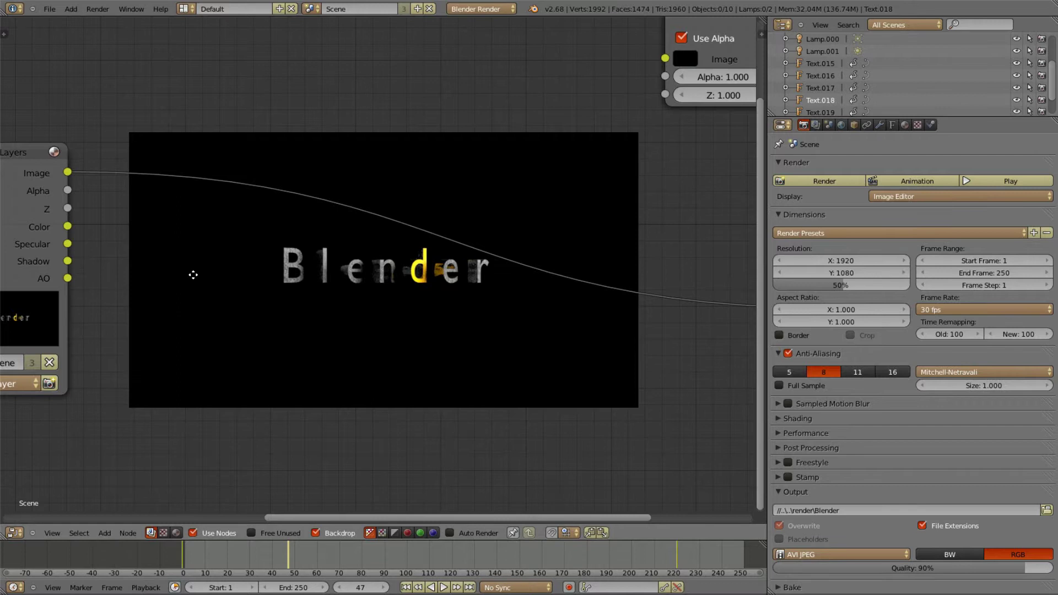
pyautogui.moveTo(193, 274); pyautogui.dragTo(255, 164, button='middle')
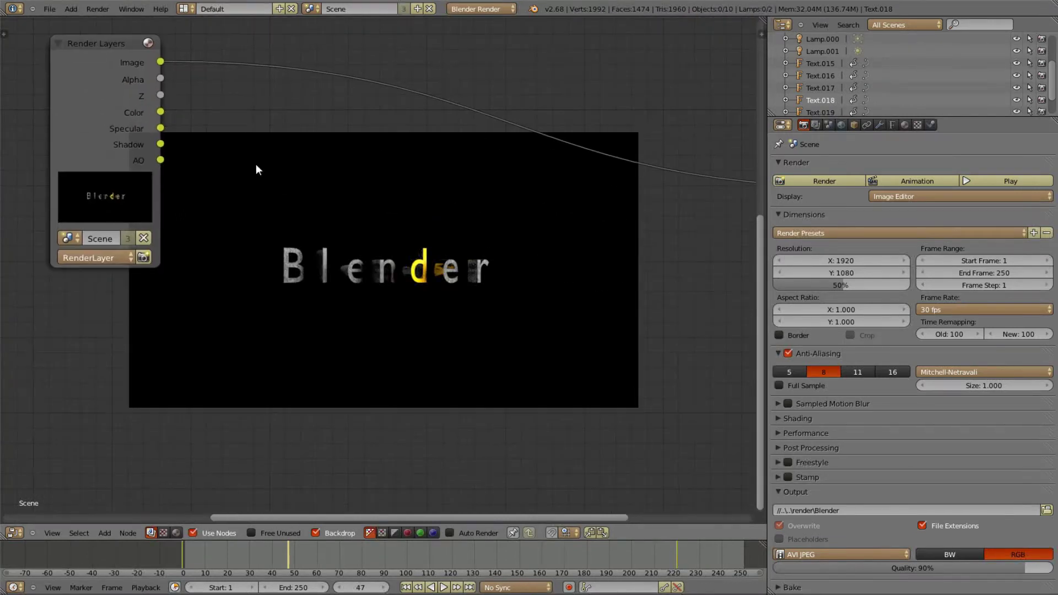
pyautogui.hotkey('shift', 'a')
pyautogui.moveTo(251, 165)
pyautogui.click(288, 177)
pyautogui.click(180, 421)
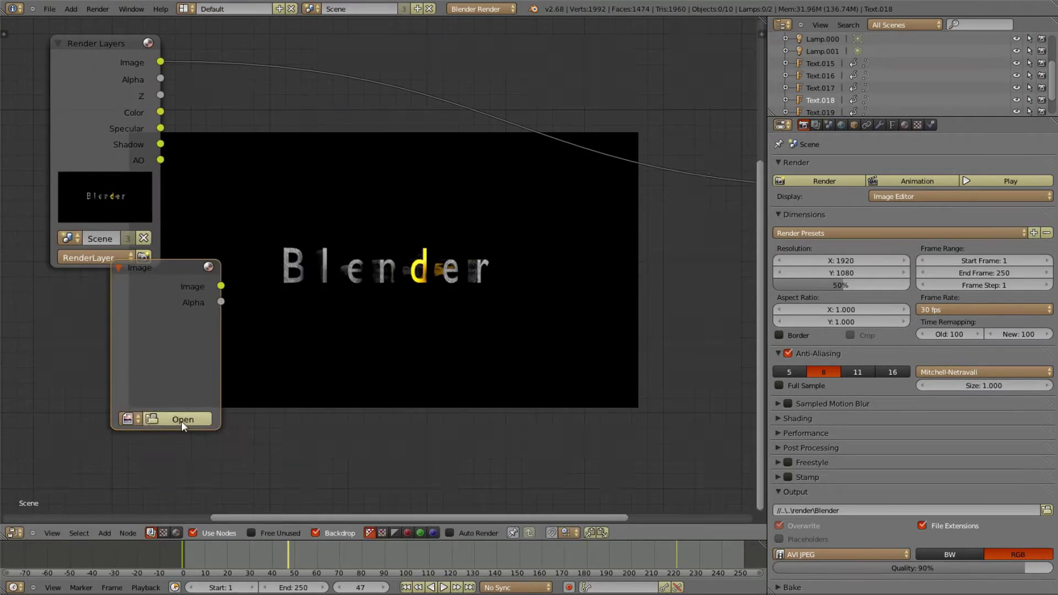
# Load bokeh.jpg from the texture folder into the Image node and connect its output to the Viewer
pyautogui.click(181, 421)
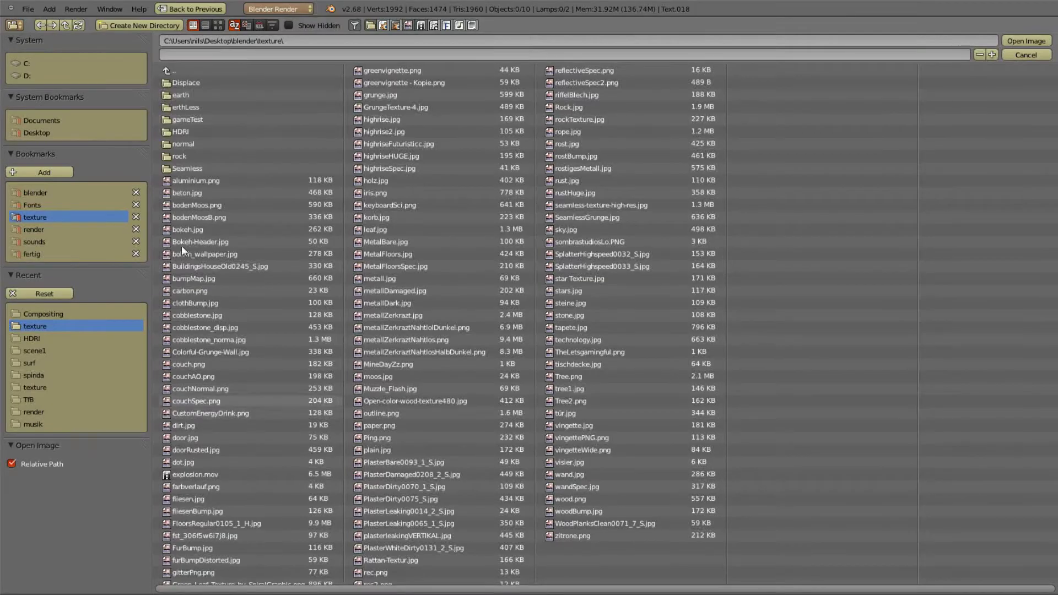
pyautogui.click(220, 26)
pyautogui.doubleClick(359, 193)
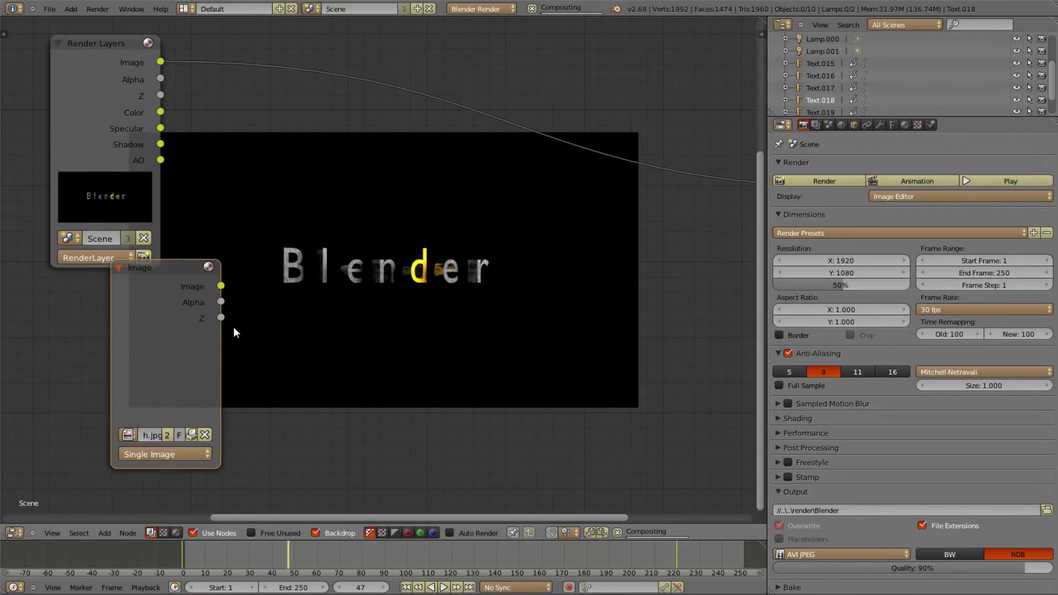
pyautogui.keyDown('ctrl'); pyautogui.keyDown('shift'); pyautogui.click(249, 317); pyautogui.keyUp('shift'); pyautogui.keyUp('ctrl')
# Set the node editor's backdrop zoom to 0.46 so the whole bokeh image fits
pyautogui.scroll(-5, 393, 302)
pyautogui.moveTo(423, 269); pyautogui.dragTo(477, 241, button='middle')
pyautogui.press('n')
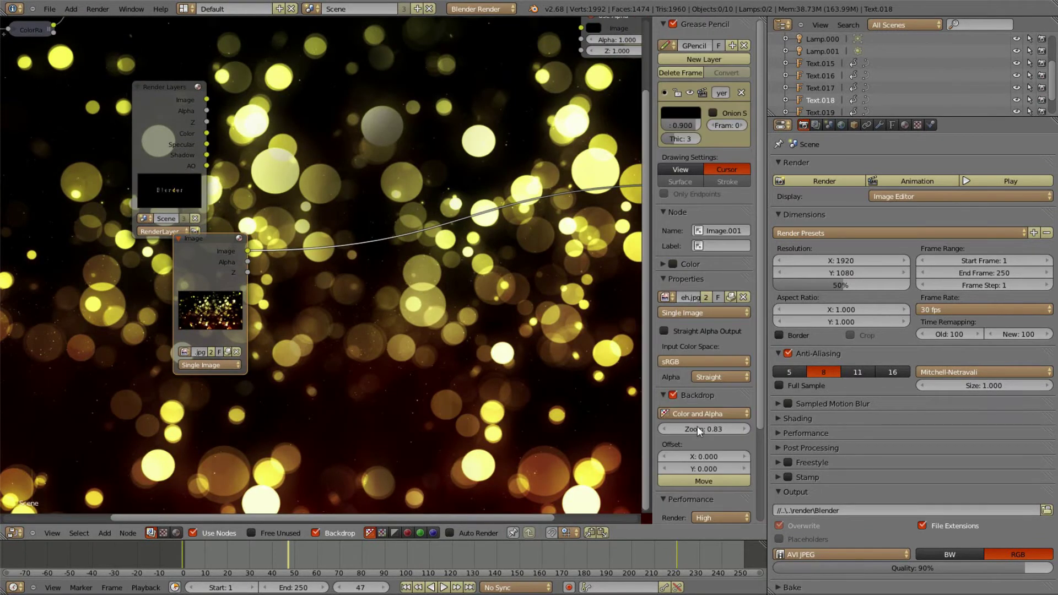
pyautogui.moveTo(693, 431); pyautogui.dragTo(652, 411)
pyautogui.press('n')
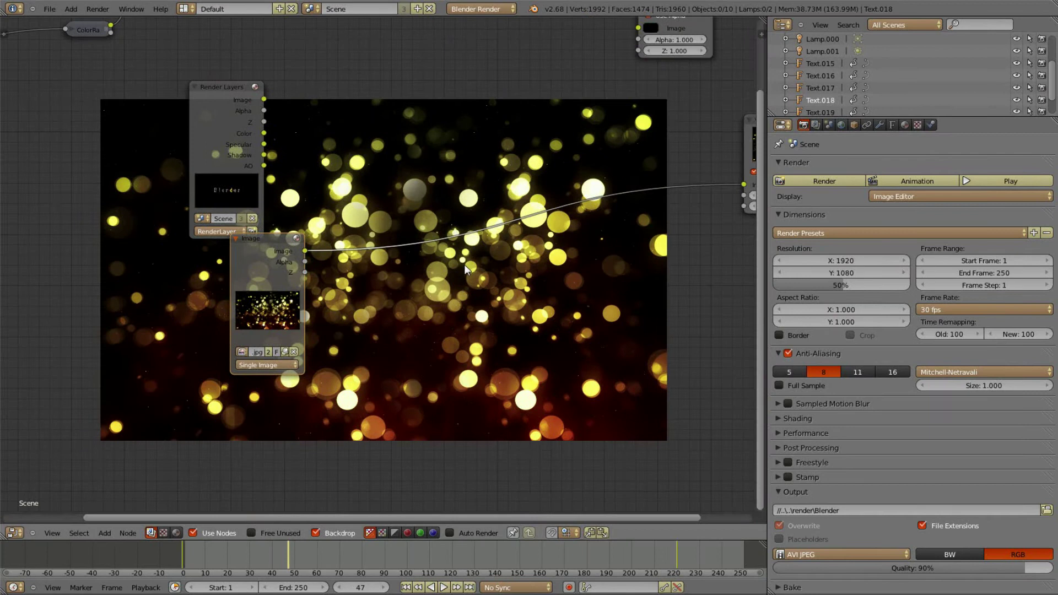
# Collapse the Image node and place it beneath the Render Layers node
pyautogui.scroll(2, 464, 263)
pyautogui.moveTo(459, 265); pyautogui.dragTo(350, 151, button='middle')
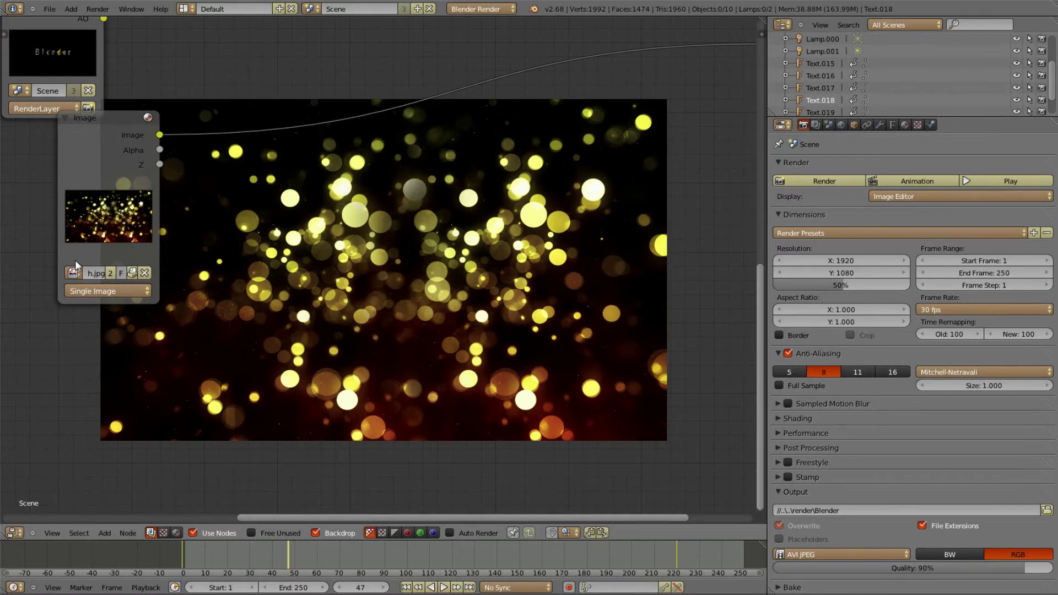
pyautogui.click(66, 118)
pyautogui.press('g')
pyautogui.click(16, 207)
pyautogui.press('a')
# Save the node setup over the existing project file
pyautogui.hotkey('ctrl', 's')
pyautogui.moveTo(187, 213); pyautogui.dragTo(239, 267, button='middle')
pyautogui.hotkey('ctrl', 's')
pyautogui.click(240, 268)
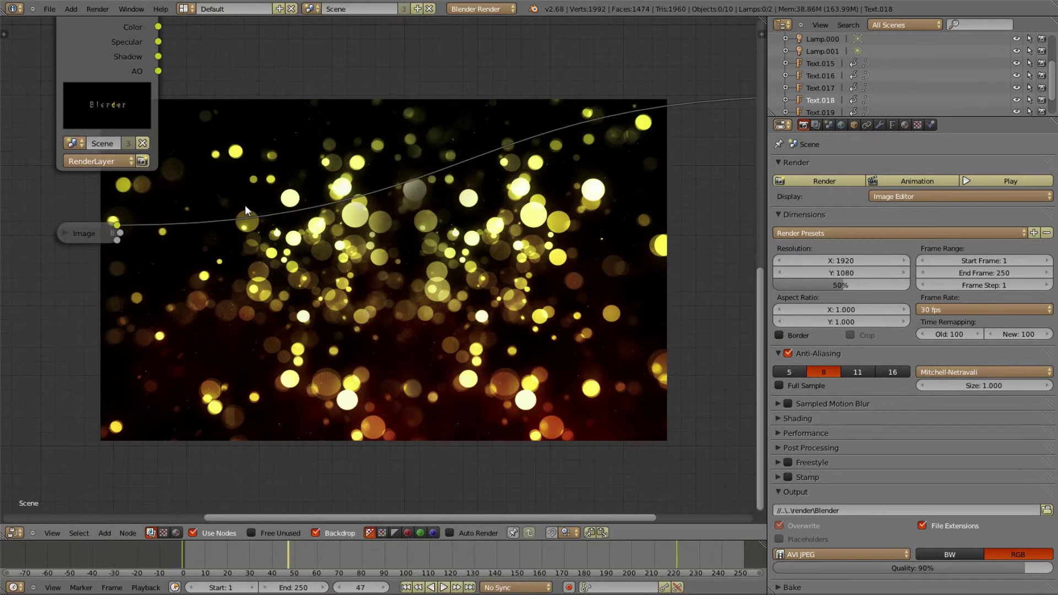
# Add a Distort Scale node on the link between the Image node and the Viewer
pyautogui.hotkey('shift', 'a')
pyautogui.moveTo(227, 286)
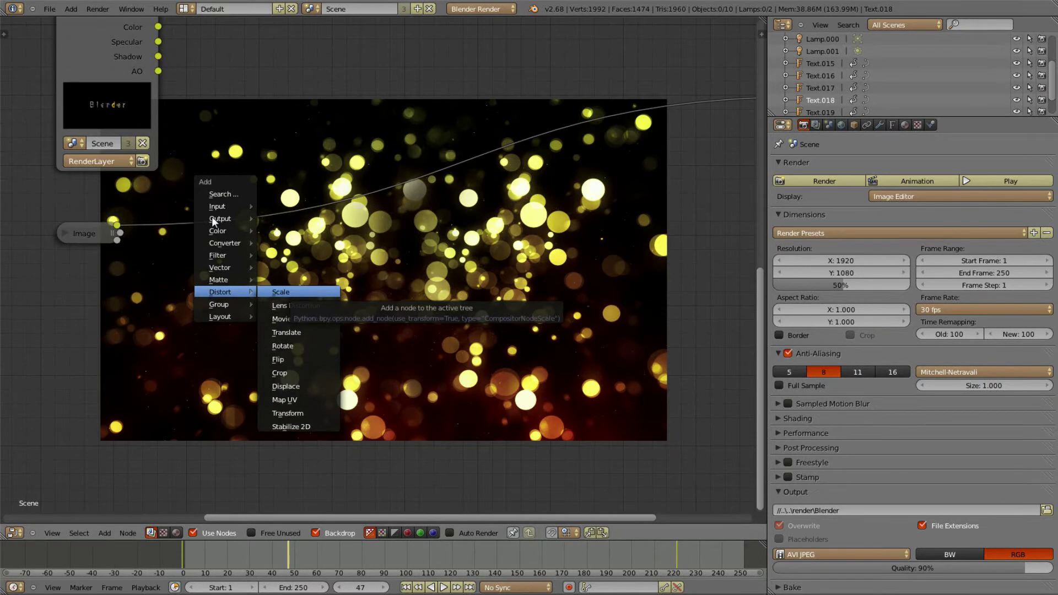
pyautogui.press('Return')
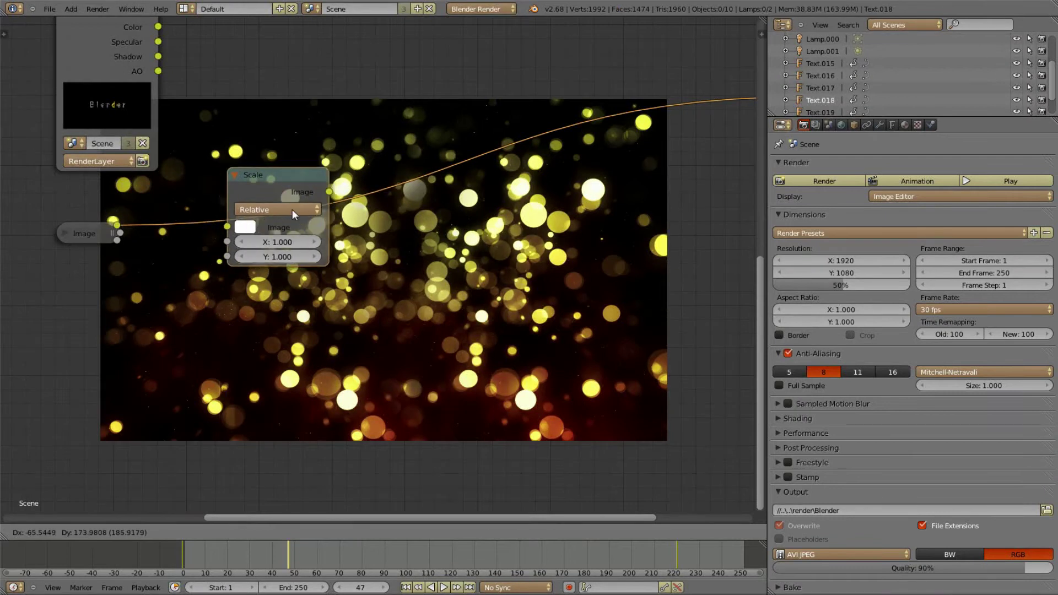
pyautogui.click(235, 173)
# Set the Scale node's scaling mode to Render Size
pyautogui.scroll(2, 267, 185)
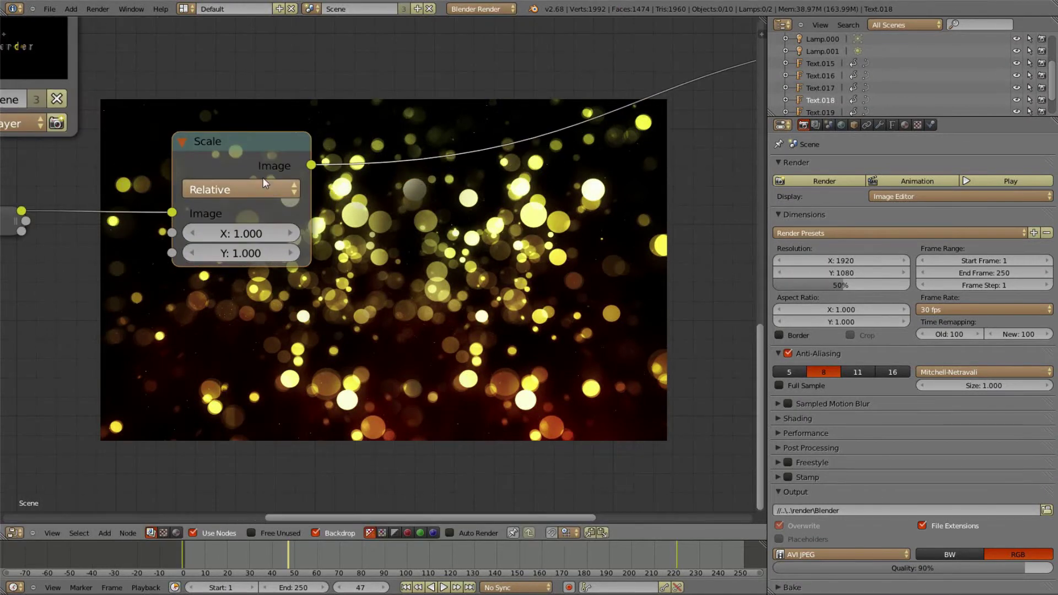
pyautogui.click(264, 185)
pyautogui.click(254, 107)
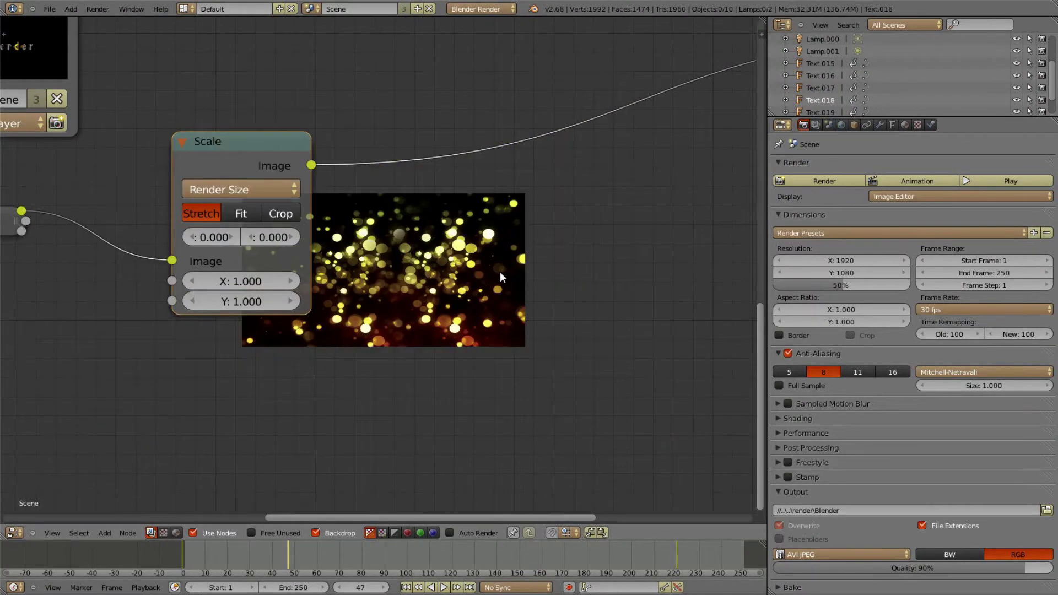
# Increase the backdrop zoom until the scaled bokeh image fills the node editor
pyautogui.press('n')
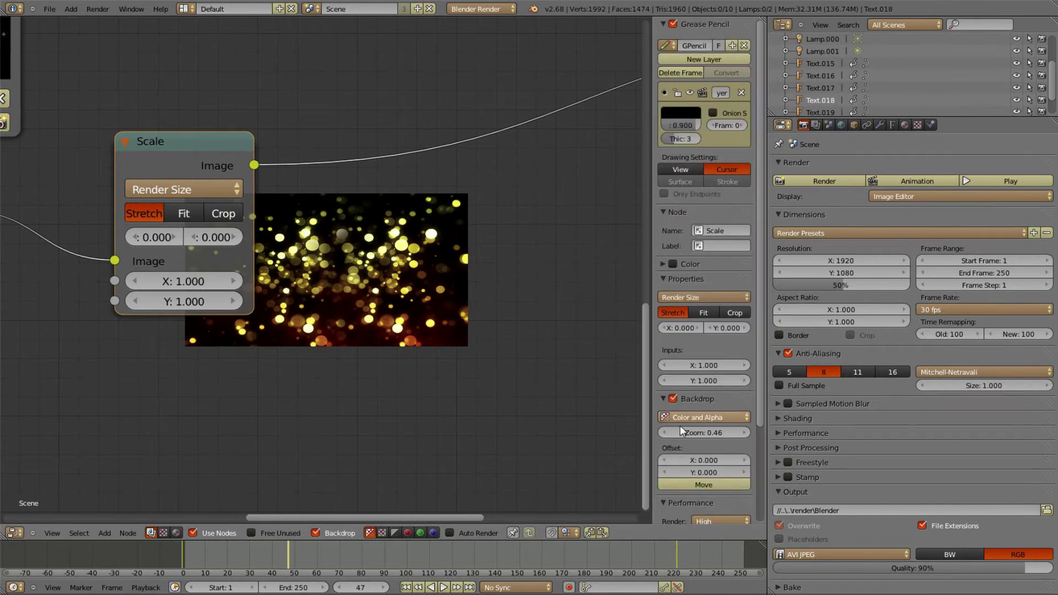
pyautogui.moveTo(682, 430); pyautogui.dragTo(731, 465)
pyautogui.press('n')
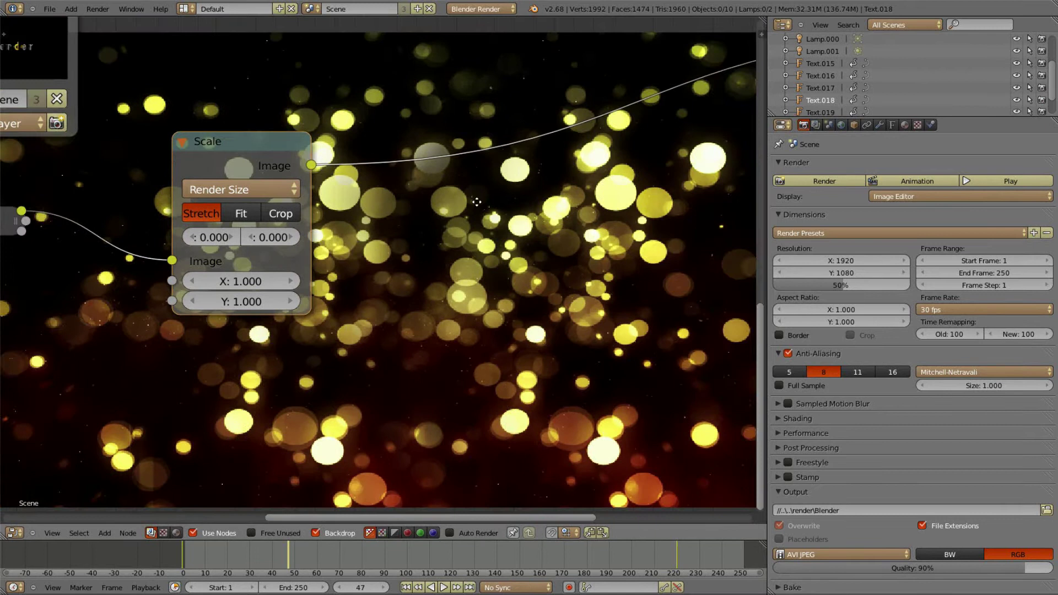
# Switch the Scale node's framing method to Crop
pyautogui.moveTo(415, 224); pyautogui.dragTo(445, 195, button='middle')
pyautogui.scroll(-1, 266, 200)
pyautogui.moveTo(266, 200); pyautogui.dragTo(347, 217, button='middle')
pyautogui.click(350, 192)
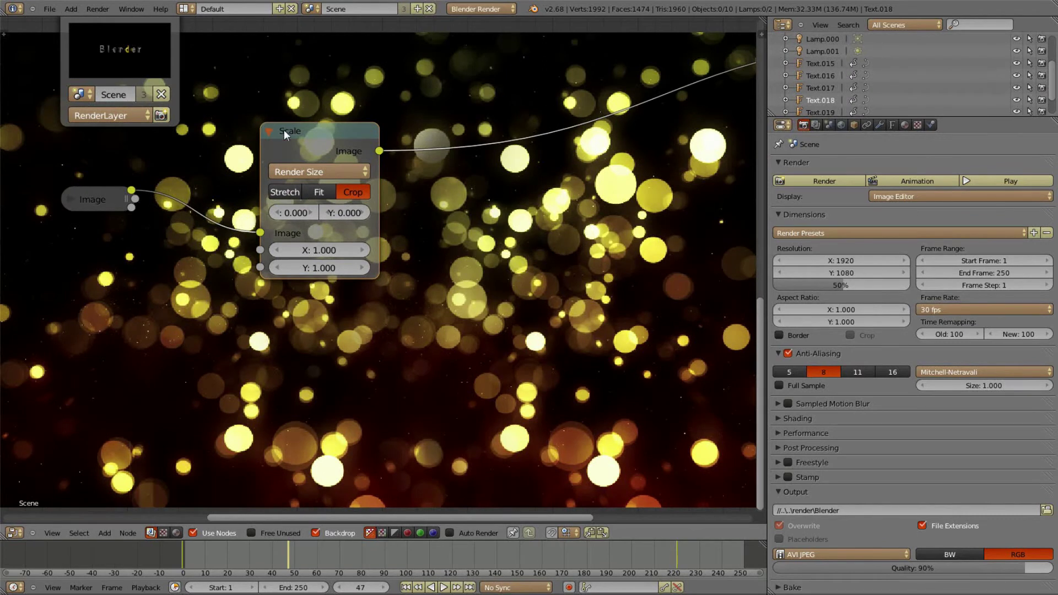
# Collapse the Scale node and position it right beside the collapsed Image node
pyautogui.press('h')
pyautogui.moveTo(280, 140); pyautogui.dragTo(237, 177)
pyautogui.press('a')
pyautogui.moveTo(339, 209); pyautogui.dragTo(325, 332, button='middle')
pyautogui.scroll(-4, 365, 190)
pyautogui.moveTo(314, 244); pyautogui.dragTo(280, 332, button='middle')
pyautogui.press('a')
pyautogui.press('a')
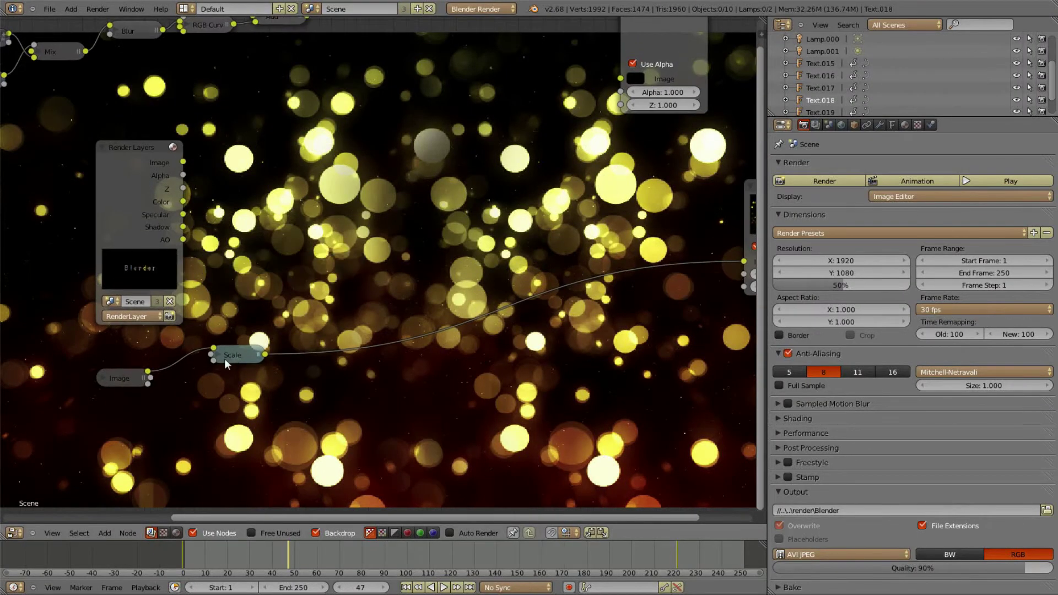
pyautogui.moveTo(224, 358); pyautogui.dragTo(203, 365)
# Insert a ColorRamp converter node on the link between the Scale node and the Viewer
pyautogui.hotkey('shift', 'a')
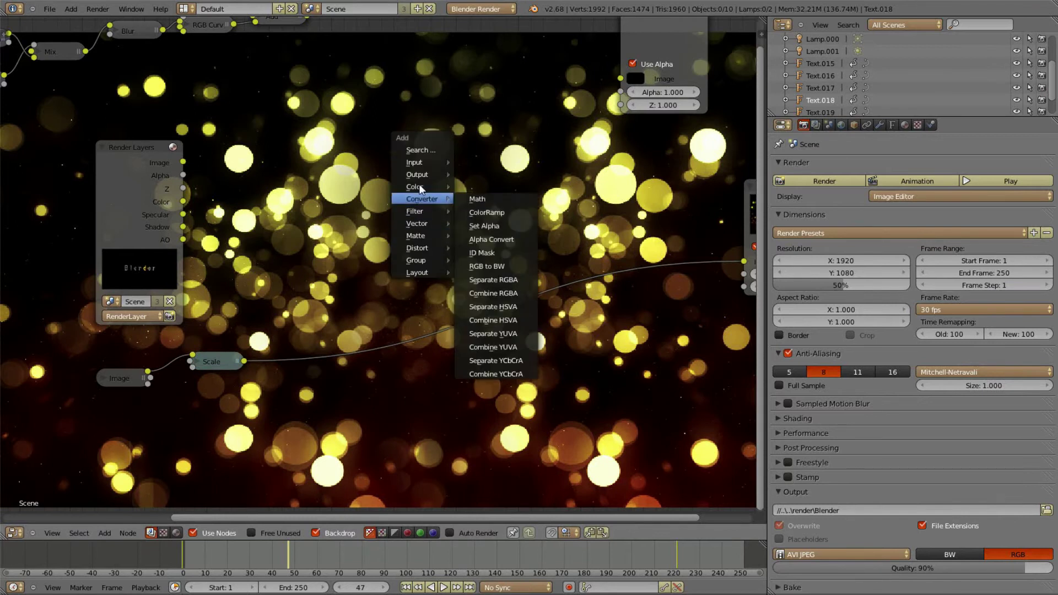
pyautogui.click(487, 212)
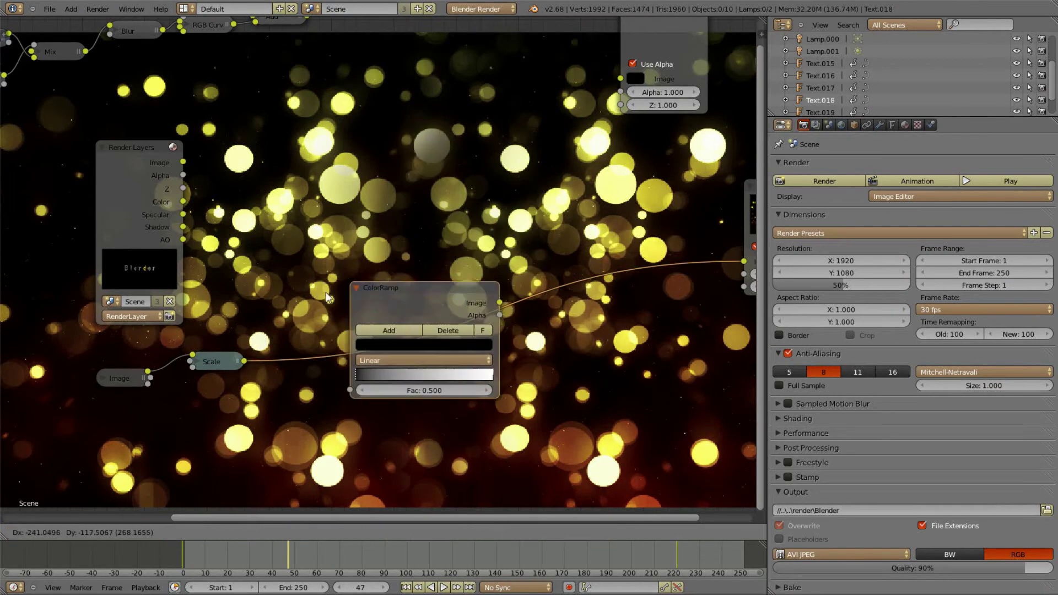
pyautogui.click(251, 280)
pyautogui.moveTo(252, 280); pyautogui.dragTo(284, 204, button='middle')
pyautogui.scroll(-1, 513, 272)
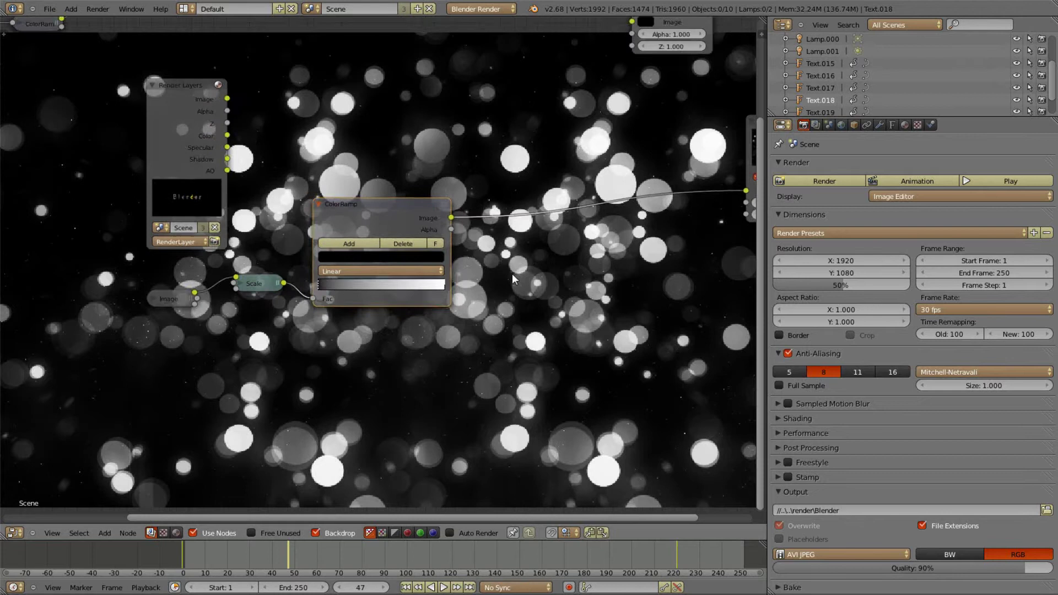
pyautogui.scroll(1, 512, 273)
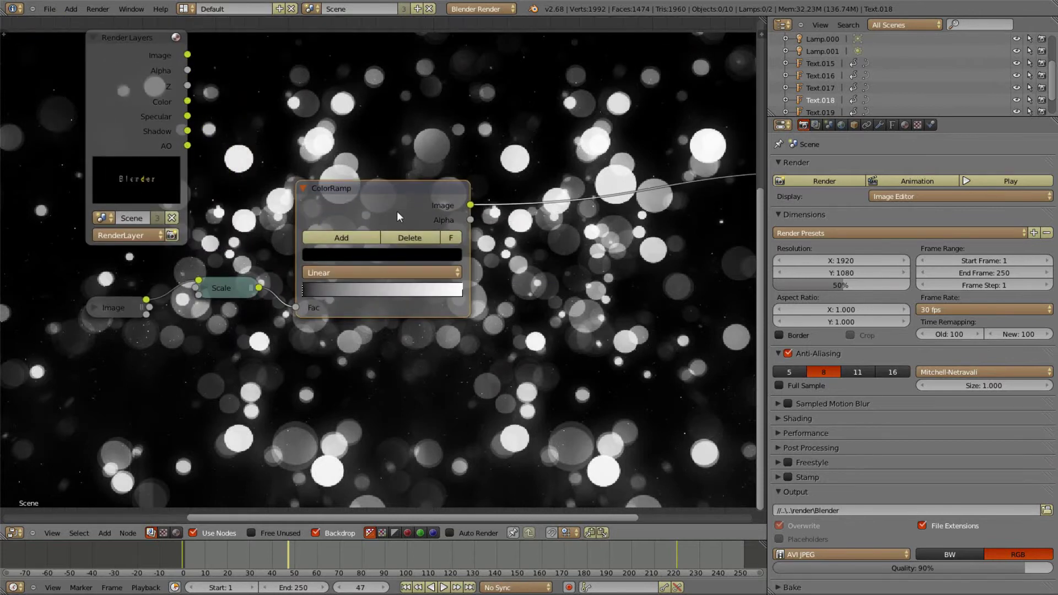
pyautogui.moveTo(397, 210); pyautogui.dragTo(418, 229)
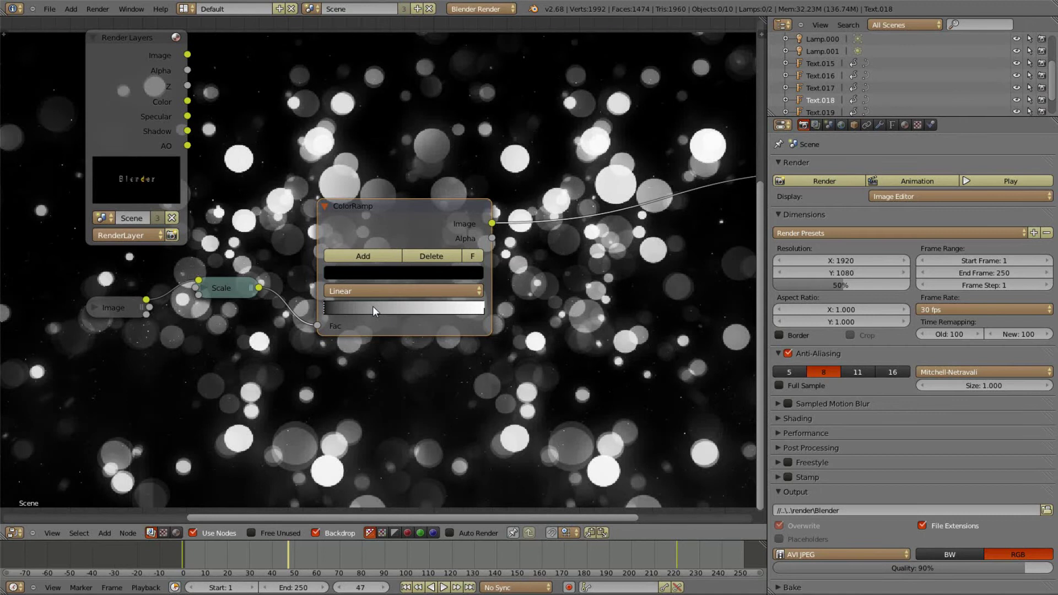
# Add a colour stop to the ColorRamp and move it about four-fifths of the way toward the white end
pyautogui.click(367, 257)
pyautogui.moveTo(379, 378); pyautogui.dragTo(330, 324, button='middle')
pyautogui.scroll(1, 330, 324)
pyautogui.scroll(-1, 344, 328)
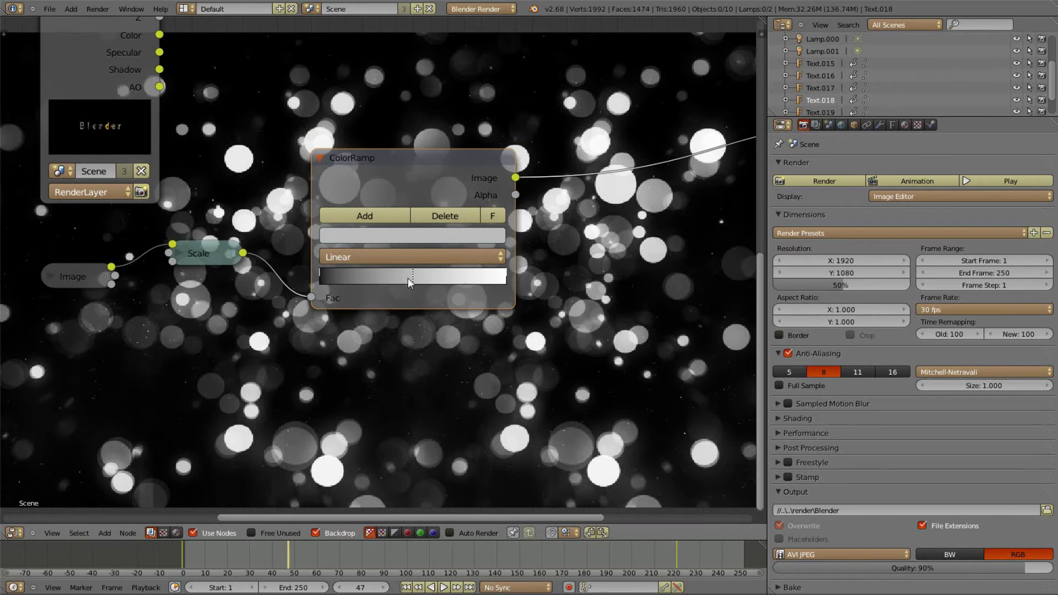
pyautogui.moveTo(407, 278); pyautogui.dragTo(471, 284)
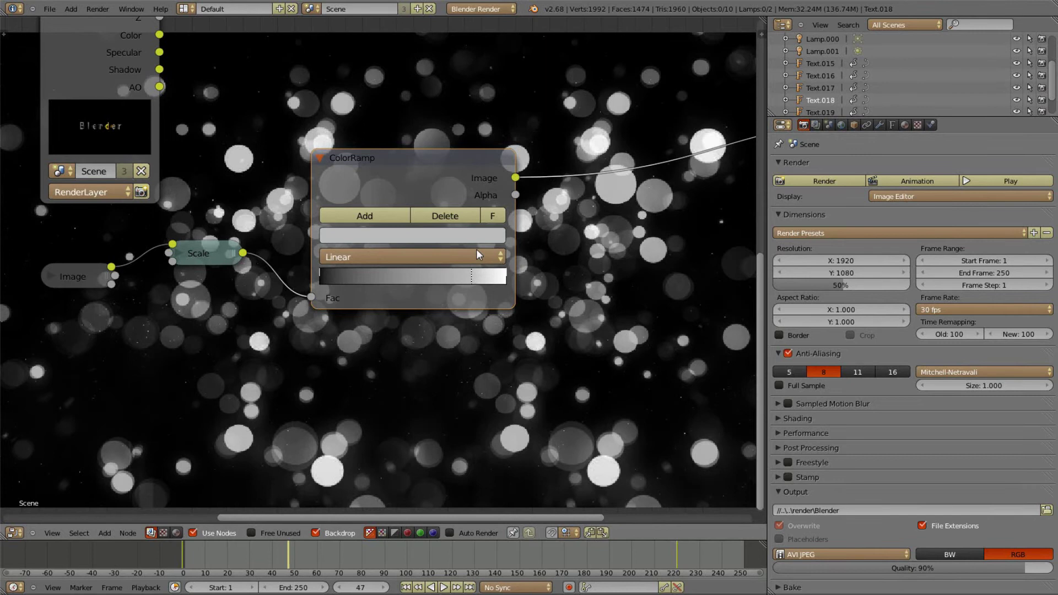
# Darken the new stop's colour to grey with RGB 0.308 and add another stop to the ColorRamp
pyautogui.click(476, 237)
pyautogui.moveTo(467, 294); pyautogui.dragTo(470, 302)
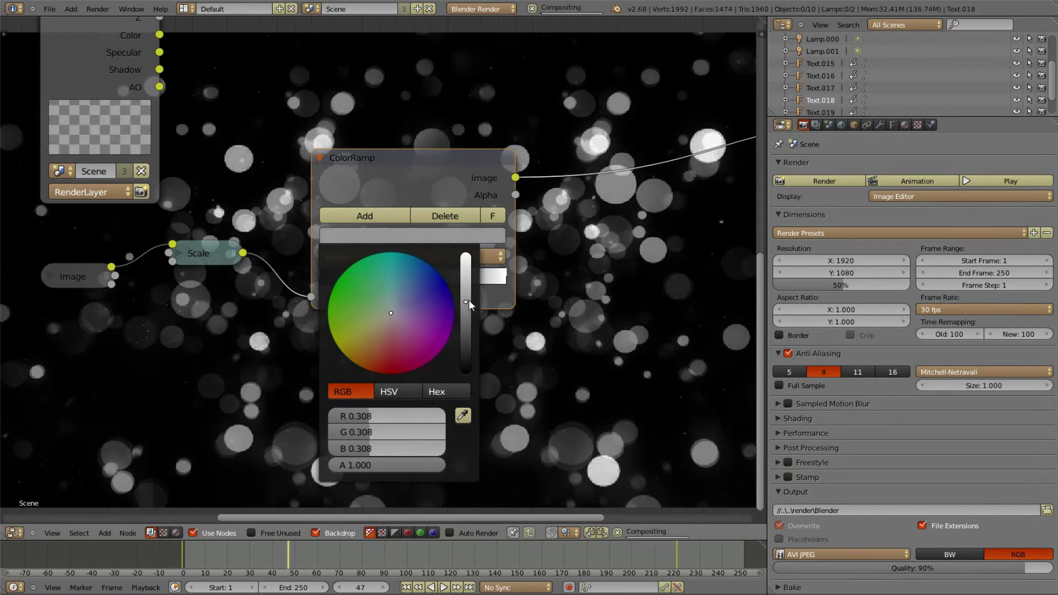
pyautogui.click(365, 216)
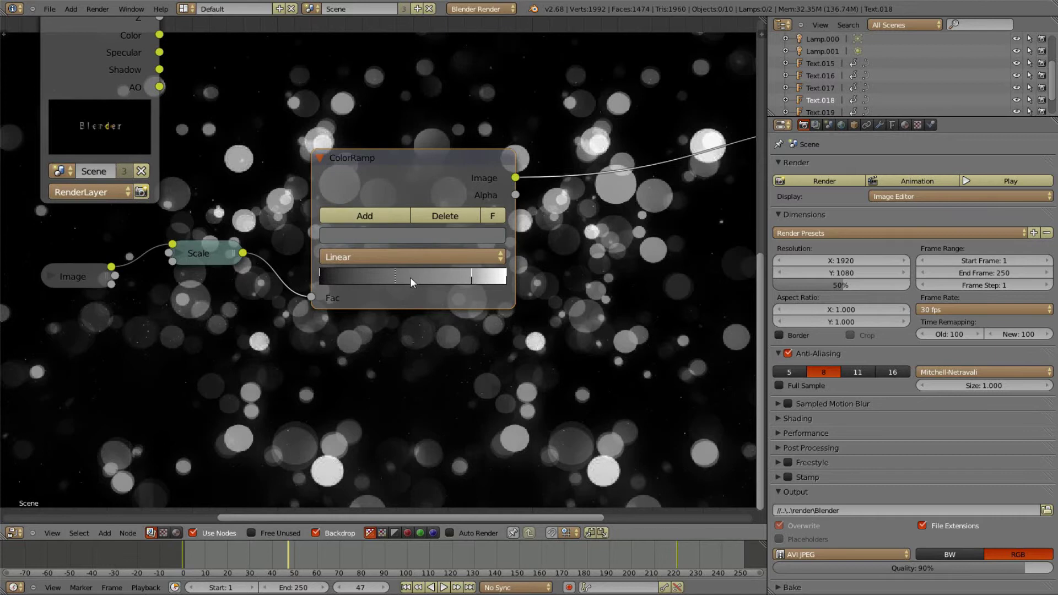
# Collapse the ColorRamp node and move it next to the Scale node
pyautogui.click(320, 159)
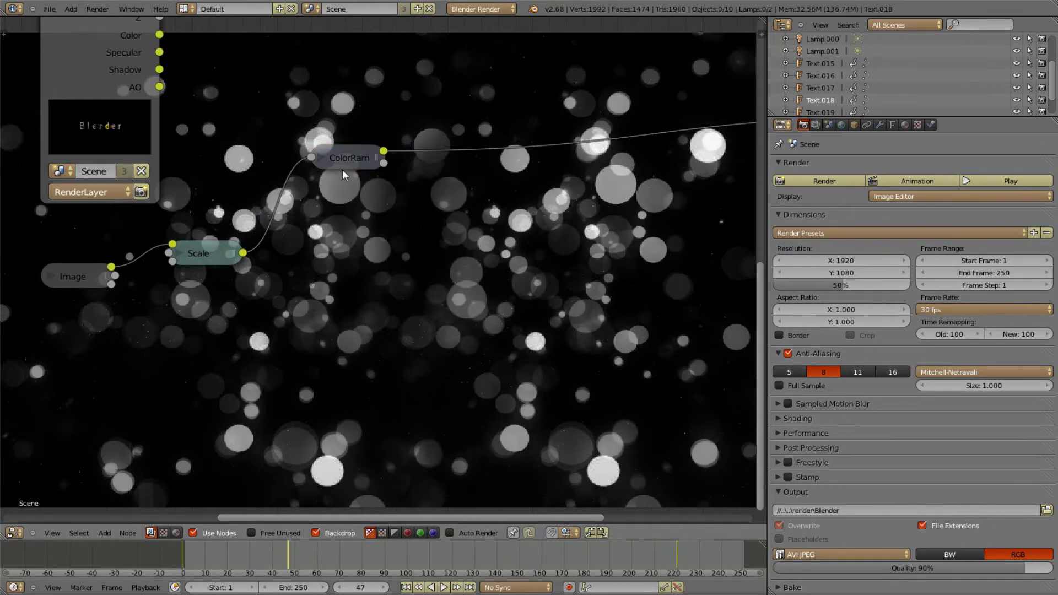
pyautogui.moveTo(344, 169); pyautogui.dragTo(318, 236)
pyautogui.scroll(-2, 474, 204)
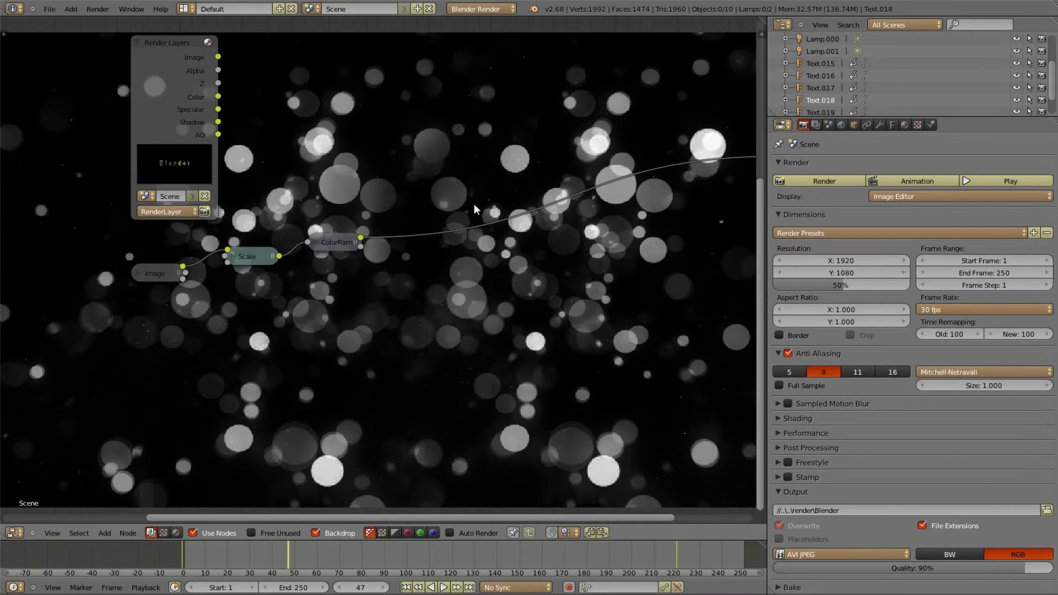
# Show the Render Layers image output in the Viewer and reposition the Viewer node
pyautogui.moveTo(474, 203); pyautogui.dragTo(413, 274, button='middle')
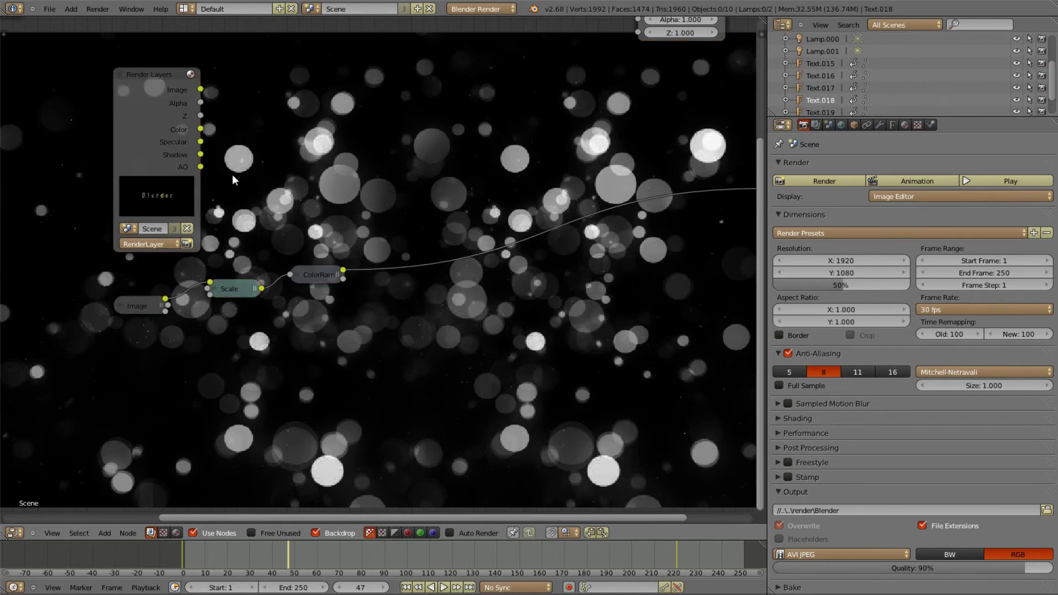
pyautogui.keyDown('ctrl'); pyautogui.keyDown('shift'); pyautogui.click(168, 157); pyautogui.keyUp('shift'); pyautogui.keyUp('ctrl')
pyautogui.scroll(-1, 330, 190)
pyautogui.moveTo(709, 164); pyautogui.dragTo(648, 139, button='right')
pyautogui.press('a')
pyautogui.moveTo(362, 343); pyautogui.dragTo(356, 388, button='middle')
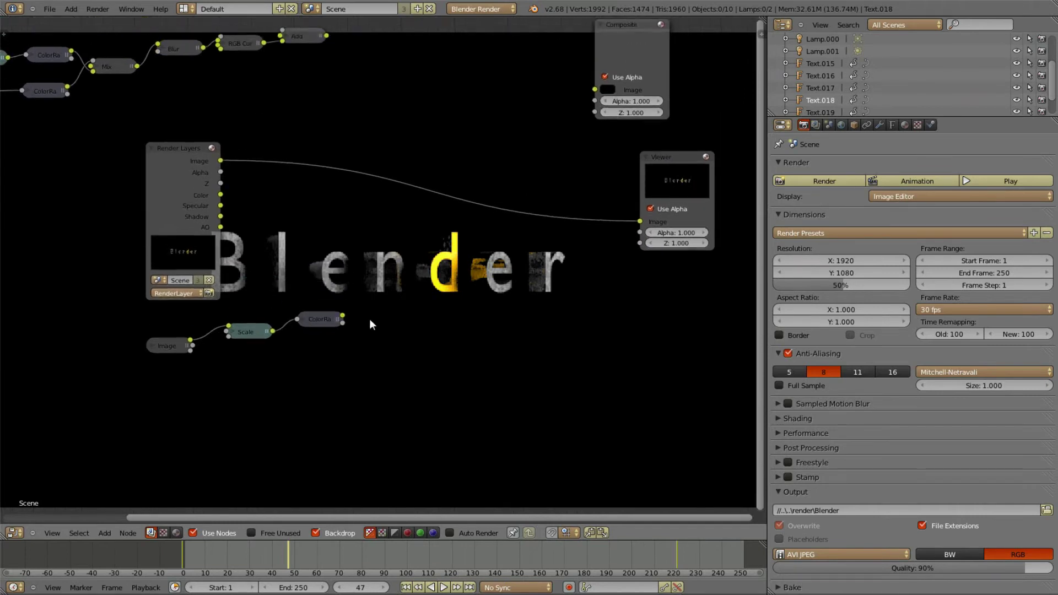
pyautogui.scroll(4, 369, 318)
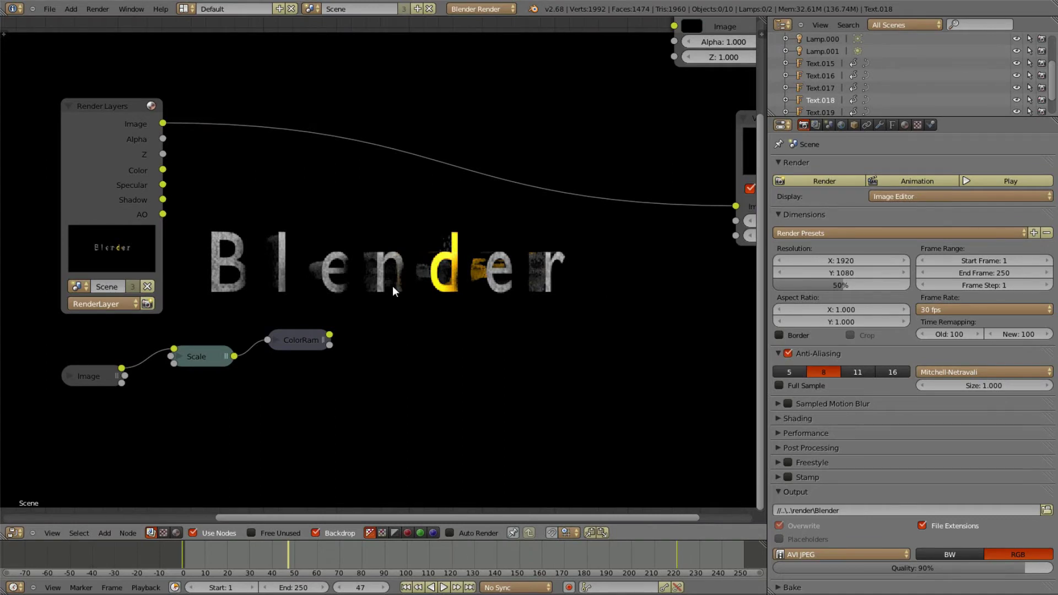
# Connect the Specular output of Render Layers to the Viewer and show the render layer pass settings
pyautogui.hotkey('shift', 'a')
pyautogui.moveTo(170, 189); pyautogui.dragTo(163, 189, button='middle')
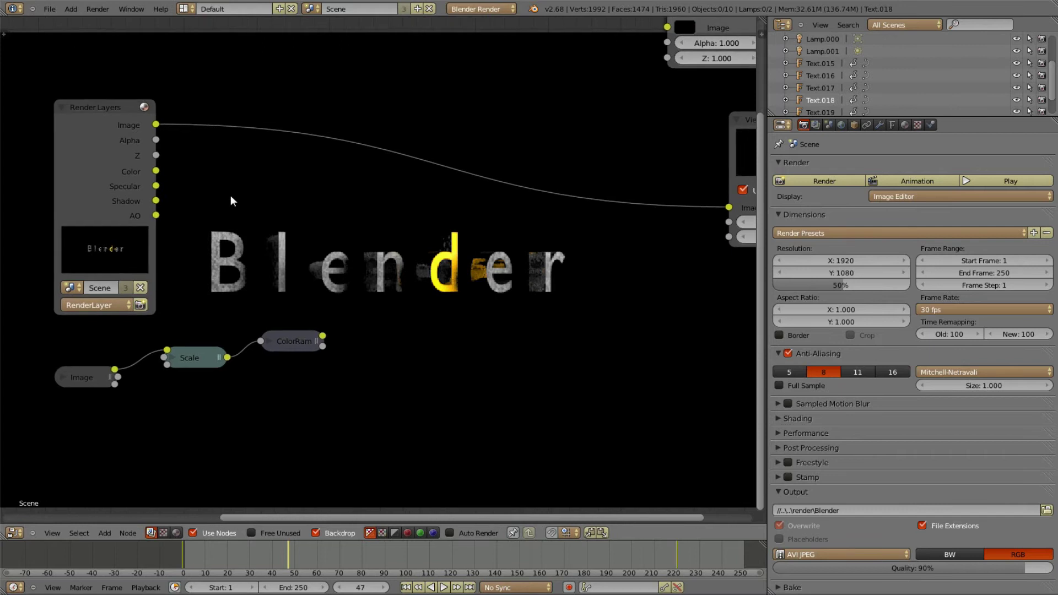
pyautogui.moveTo(155, 186); pyautogui.dragTo(729, 207)
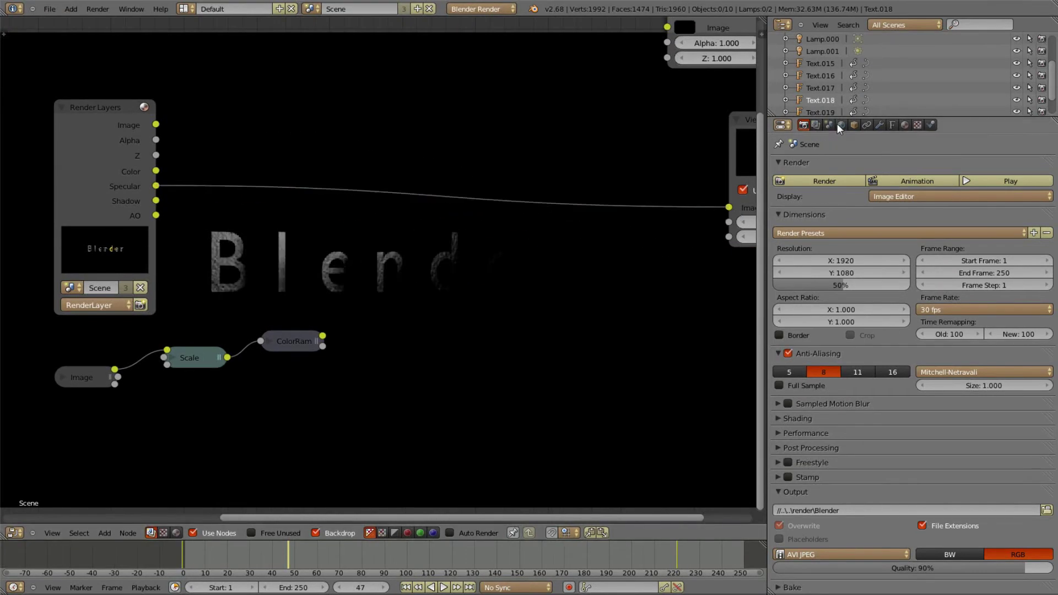
pyautogui.click(818, 124)
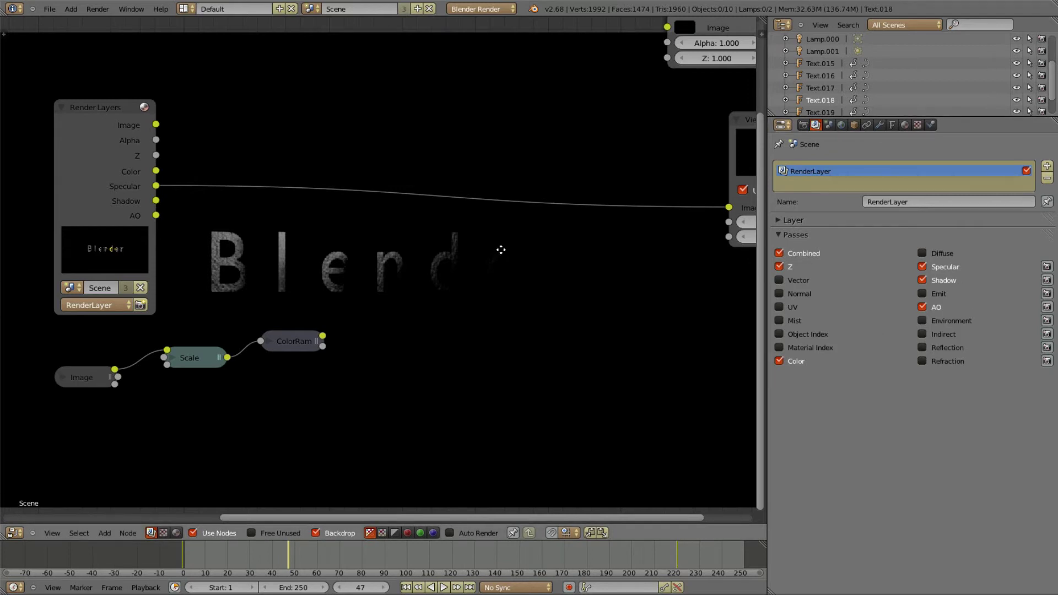
# Save the blend file over the existing version
pyautogui.moveTo(500, 250); pyautogui.dragTo(510, 274, button='middle')
pyautogui.moveTo(500, 181)
pyautogui.mouseDown(button='middle')
pyautogui.moveTo(554, 281)
pyautogui.moveTo(534, 102)
pyautogui.mouseUp(button='middle')
pyautogui.moveTo(437, 323)
pyautogui.mouseDown(button='middle')
pyautogui.moveTo(439, 309)
pyautogui.moveTo(372, 398)
pyautogui.mouseUp(button='middle')
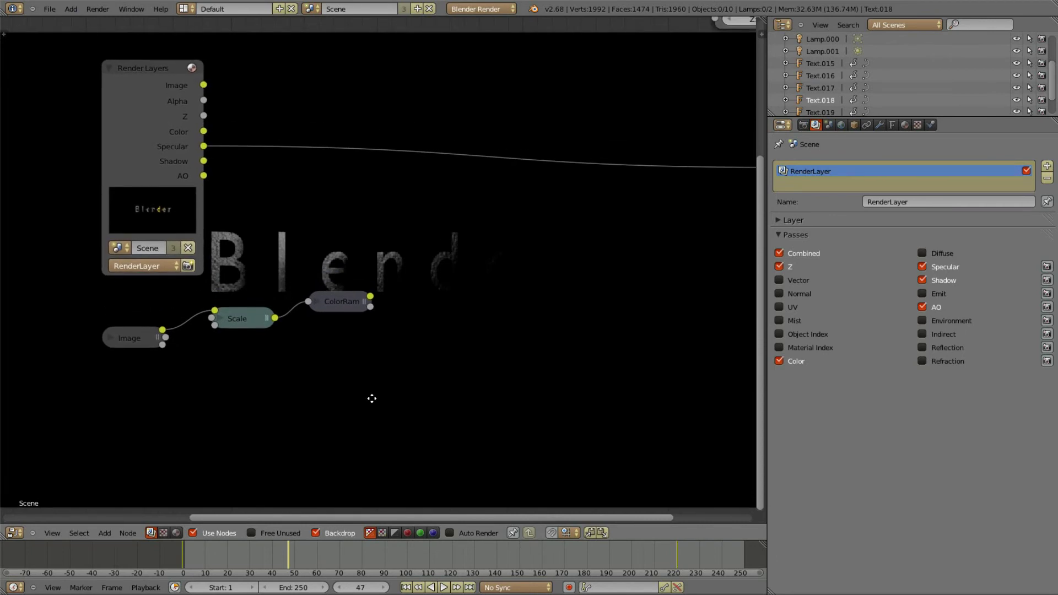
pyautogui.moveTo(372, 398); pyautogui.dragTo(371, 406, button='middle')
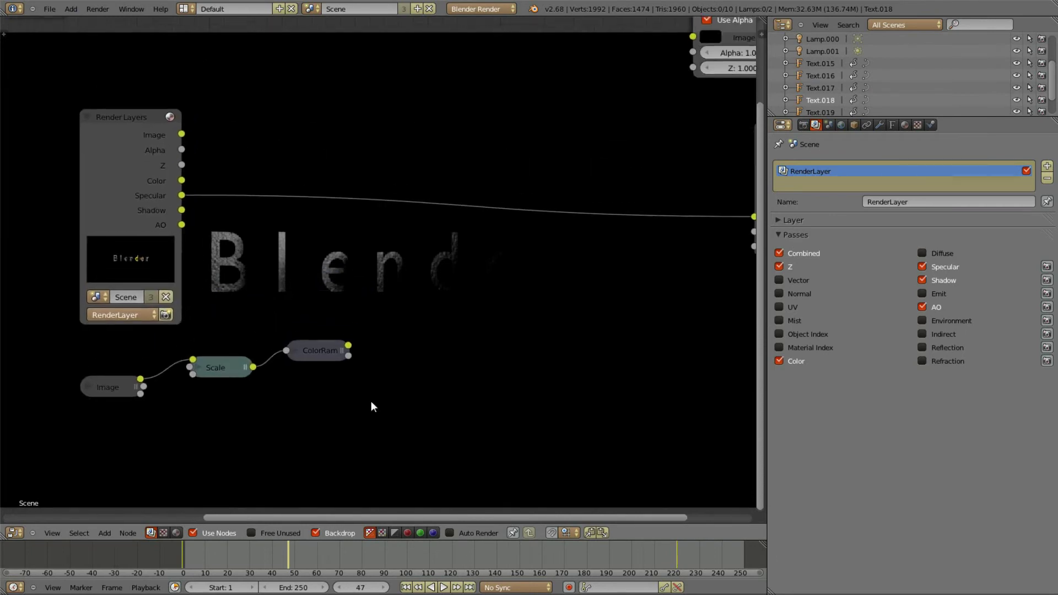
pyautogui.hotkey('ctrl', 's')
pyautogui.click(379, 270)
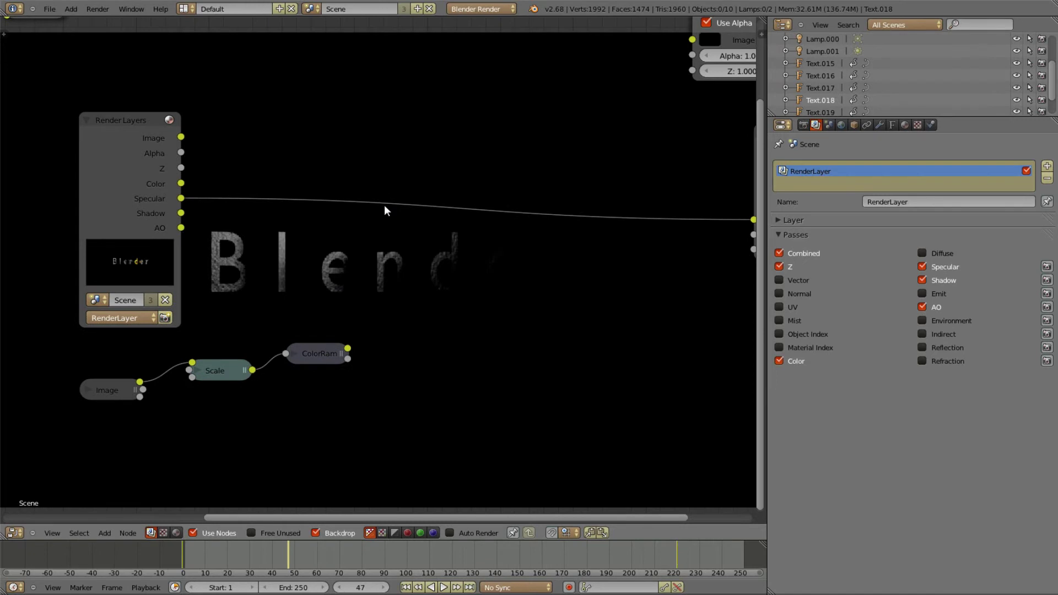
# Insert a Blur filter node on the link from Specular to the Viewer and set its type to Fast Gaussian
pyautogui.hotkey('shift', 'a')
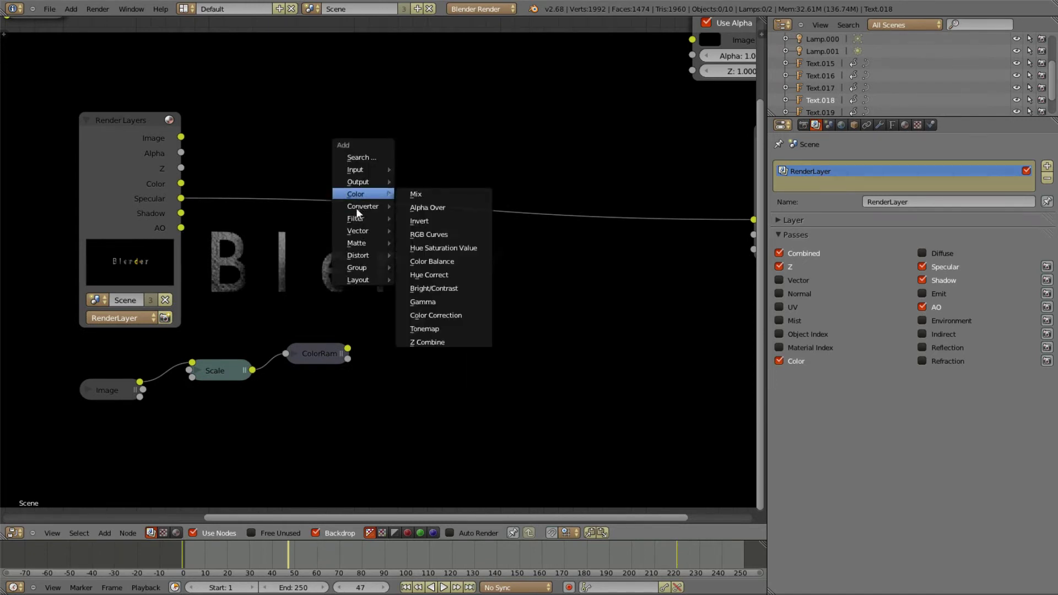
pyautogui.moveTo(356, 218)
pyautogui.click(424, 219)
pyautogui.click(460, 216)
pyautogui.click(460, 216)
pyautogui.click(438, 126)
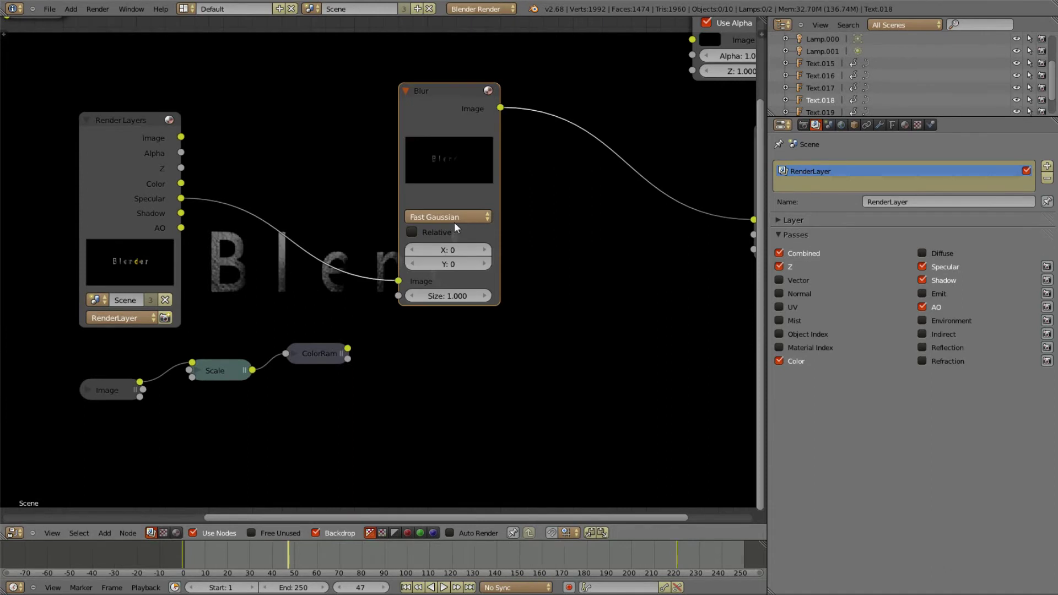
# Make the Blur relative with Y aspect correction and set its X and Y sizes to 4%
pyautogui.click(451, 227)
pyautogui.click(455, 266)
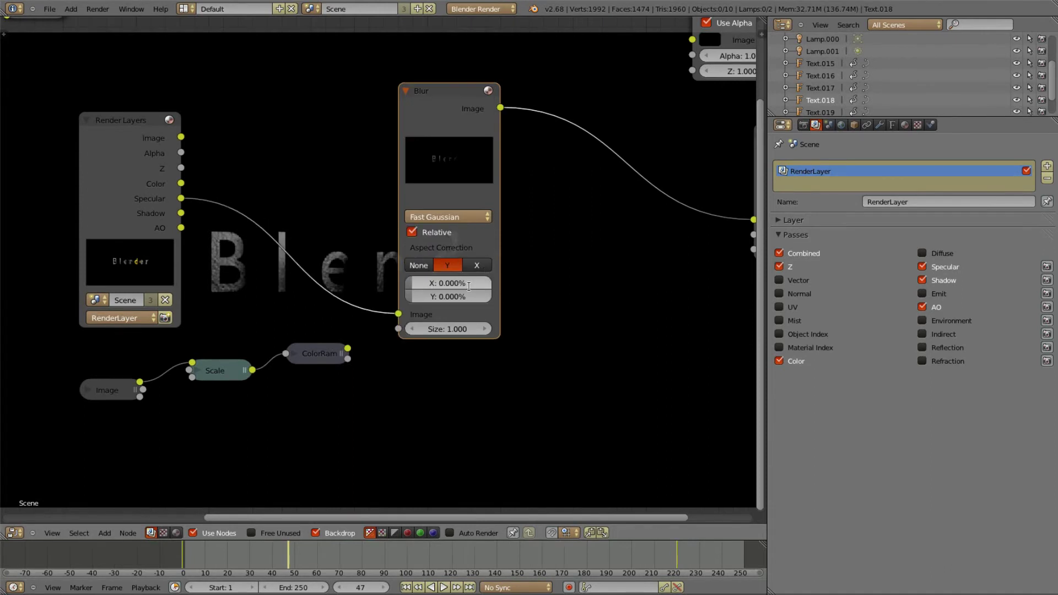
pyautogui.click(475, 283)
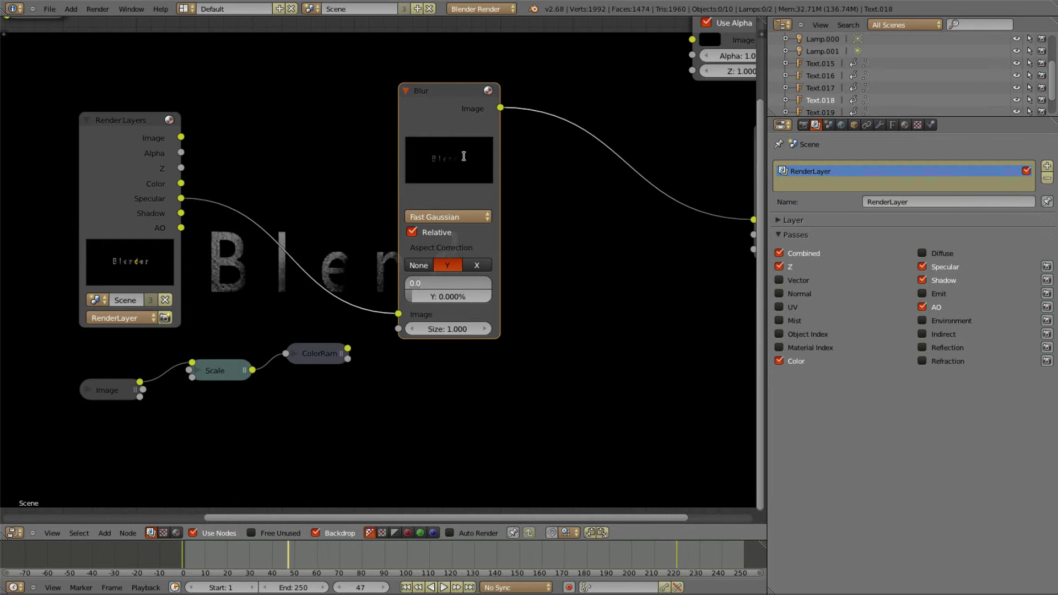
pyautogui.write('4')
pyautogui.press('Tab')
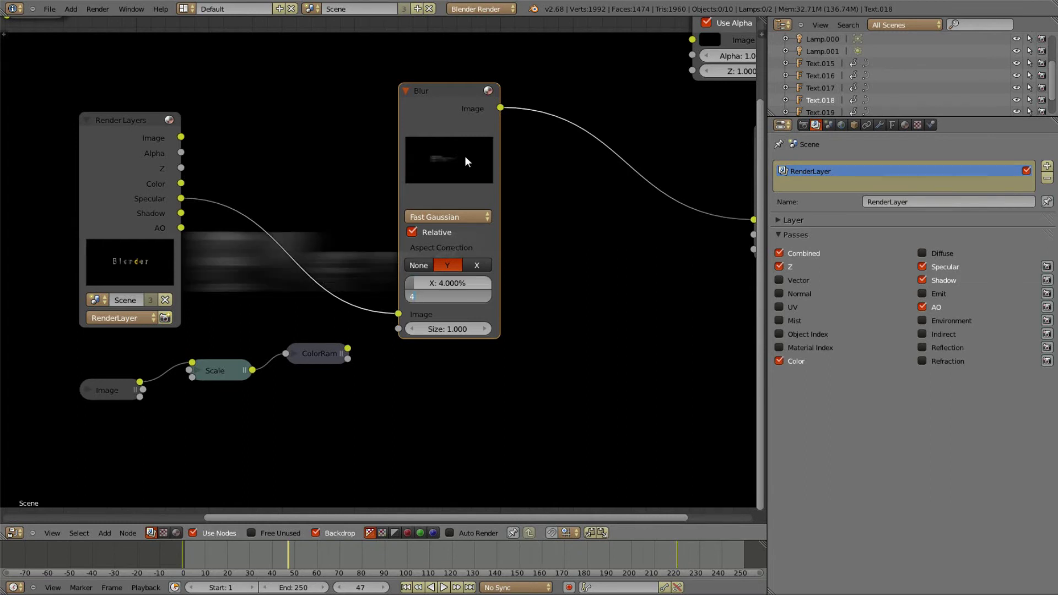
pyautogui.write('4')
pyautogui.press('Return')
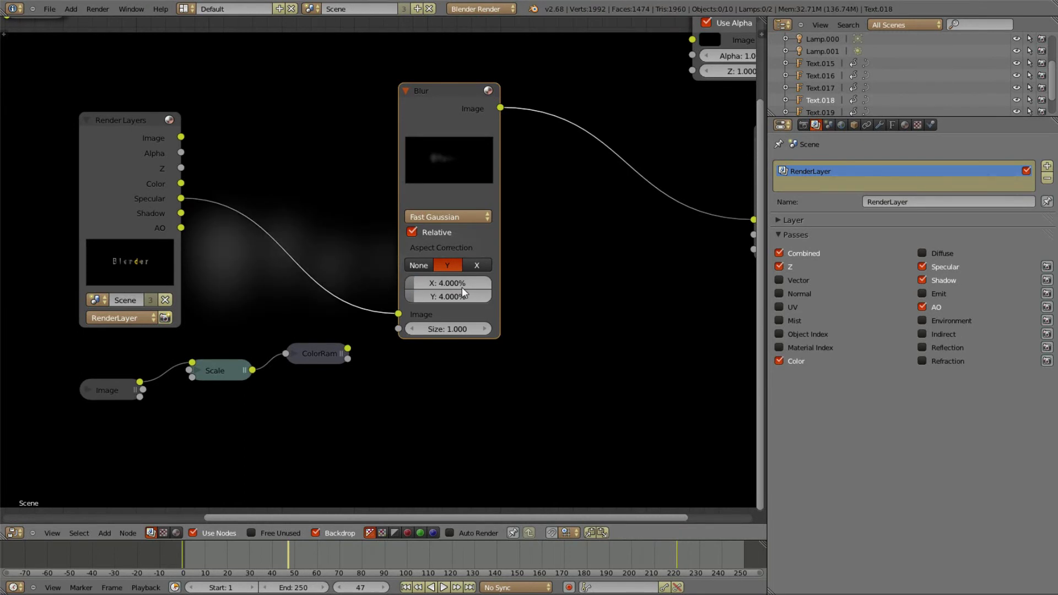
# Set the Blur's X and Y sizes to 5%, and move the collapsed node close to Render Layers
pyautogui.click(481, 283)
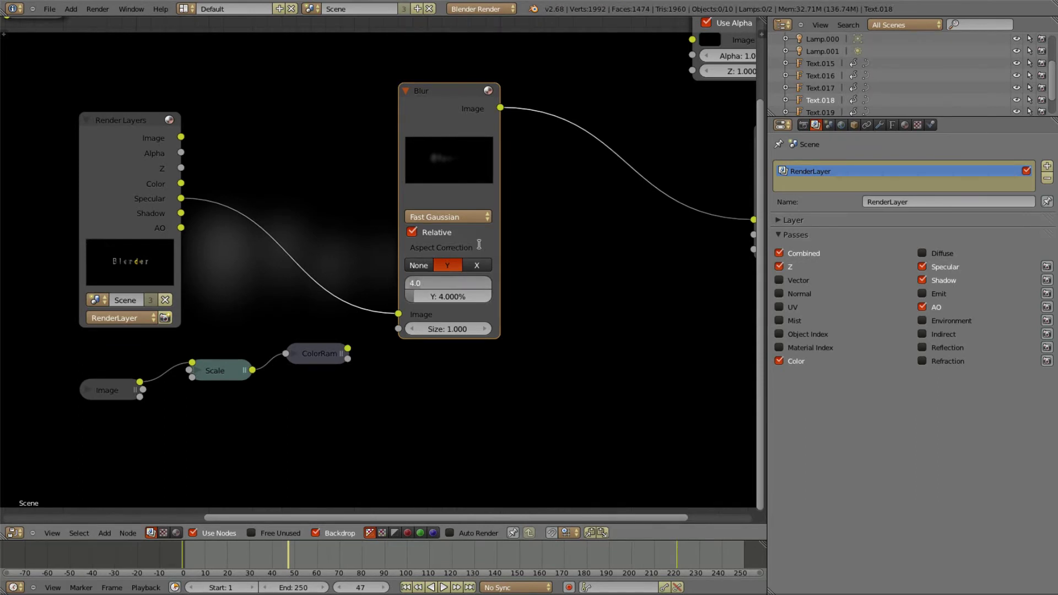
pyautogui.write('5')
pyautogui.press('Tab')
pyautogui.write('5')
pyautogui.press('Return')
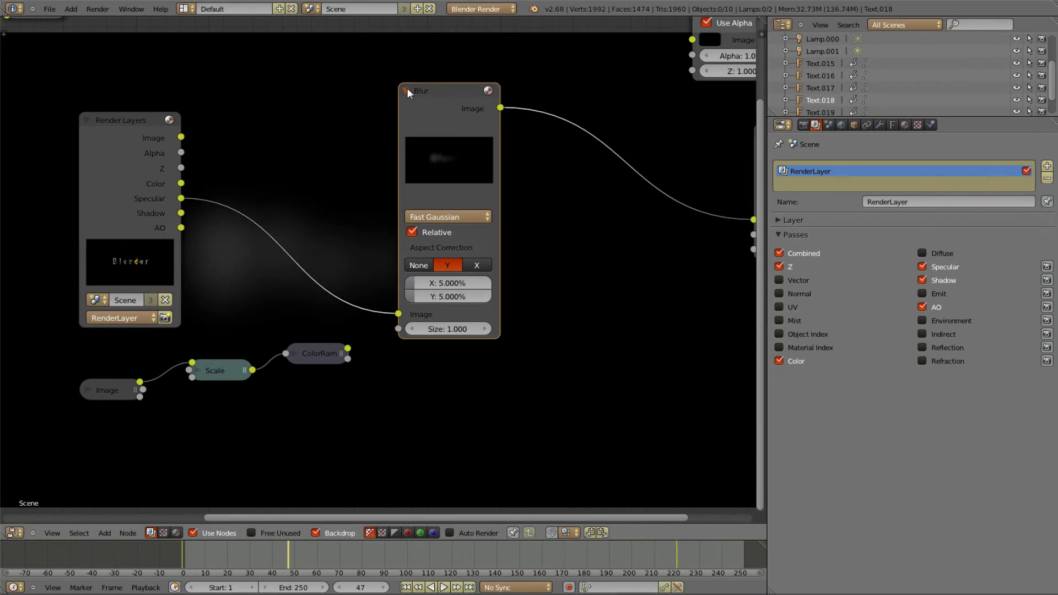
pyautogui.click(407, 90)
pyautogui.moveTo(406, 113); pyautogui.dragTo(317, 217)
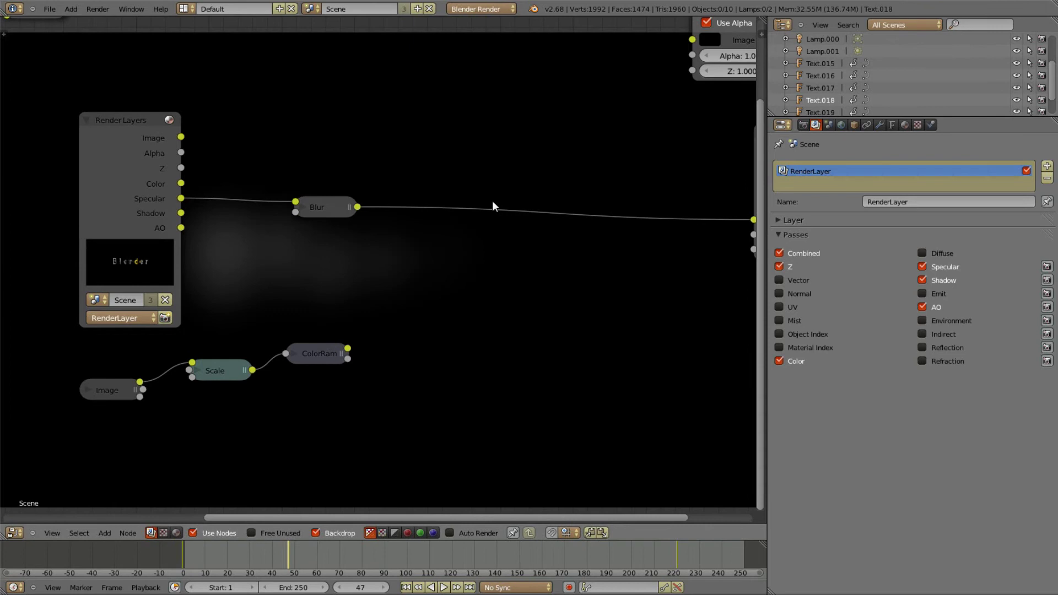
# Insert a Mix colour node on the link between the Blur node and the Viewer
pyautogui.hotkey('shift', 'a')
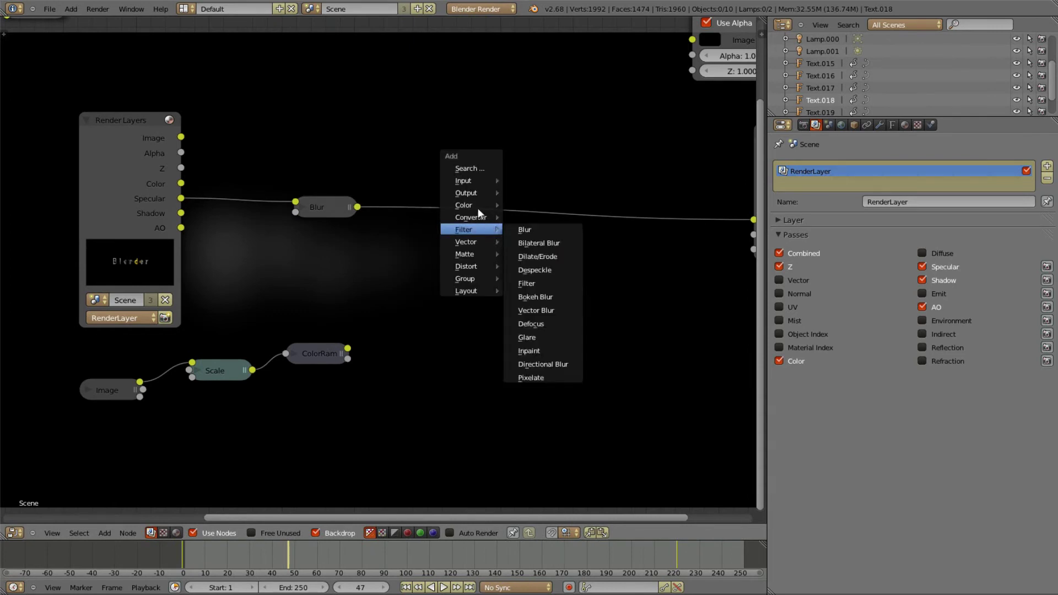
pyautogui.moveTo(478, 208)
pyautogui.click(537, 212)
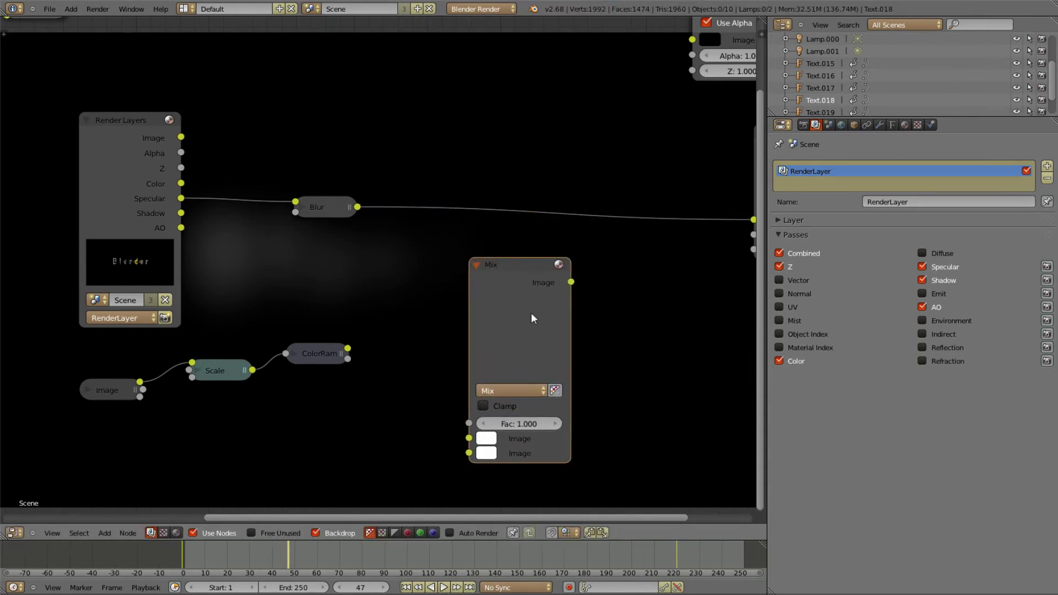
pyautogui.click(506, 208)
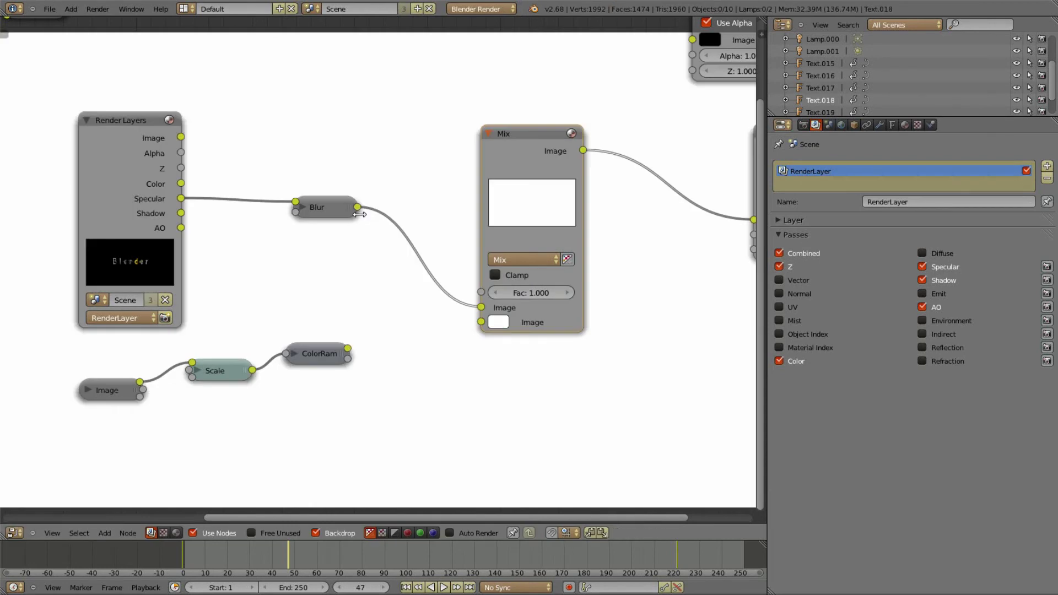
# Route the Blur output into the Mix node's Fac input and the ColorRamp output into its second Image input
pyautogui.keyDown('ctrl'); pyautogui.keyDown('shift'); pyautogui.click(355, 213); pyautogui.keyUp('shift'); pyautogui.keyUp('ctrl')
pyautogui.moveTo(379, 251); pyautogui.dragTo(339, 222, button='middle')
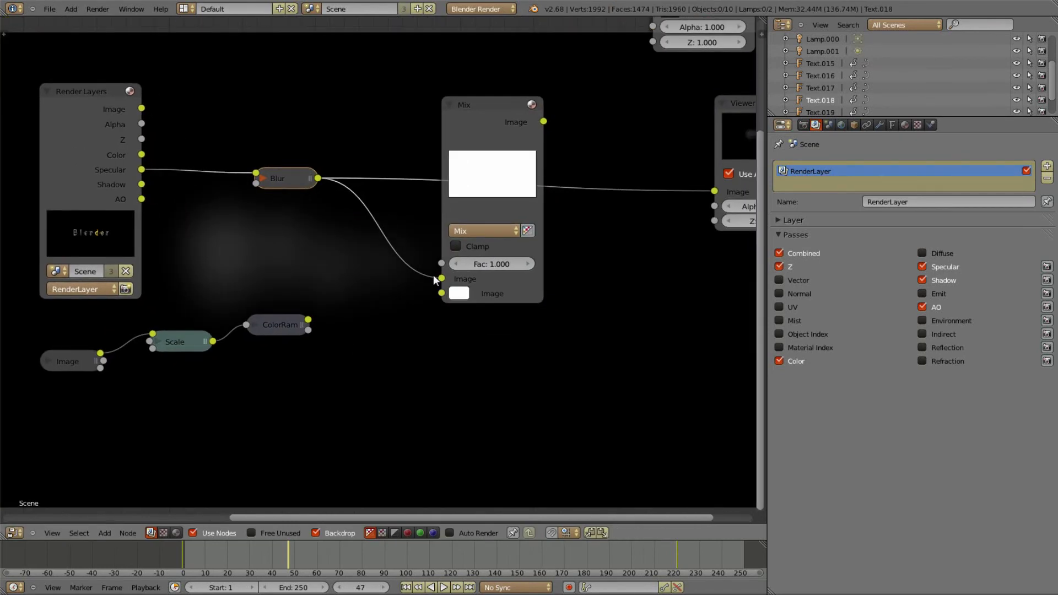
pyautogui.moveTo(433, 274)
pyautogui.mouseDown()
pyautogui.moveTo(419, 263)
pyautogui.moveTo(442, 263)
pyautogui.mouseUp()
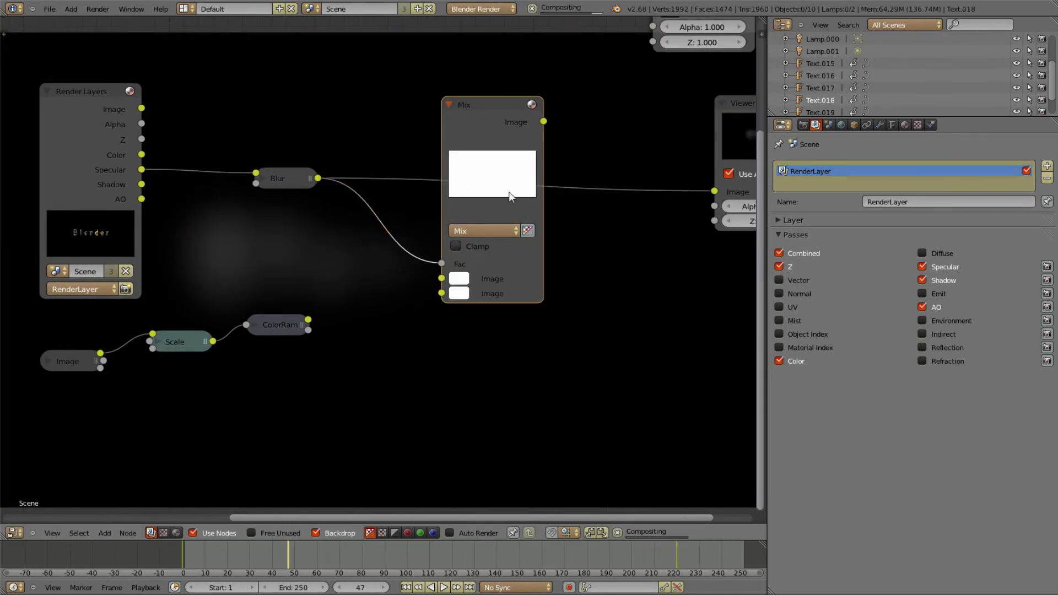
pyautogui.keyDown('ctrl'); pyautogui.keyDown('shift'); pyautogui.click(294, 324); pyautogui.keyUp('shift'); pyautogui.keyUp('ctrl')
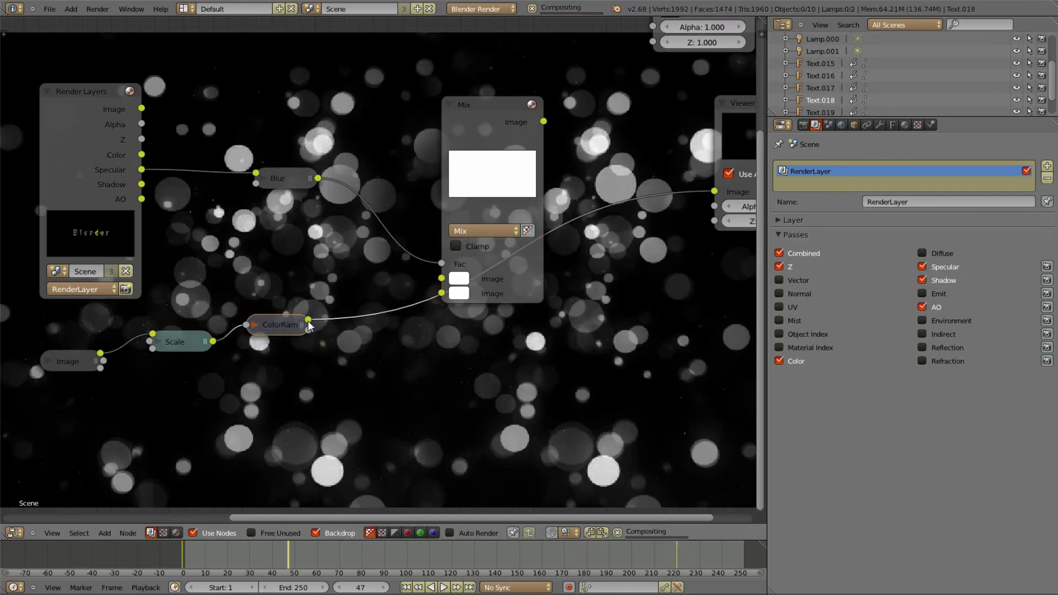
pyautogui.moveTo(308, 319); pyautogui.dragTo(442, 294)
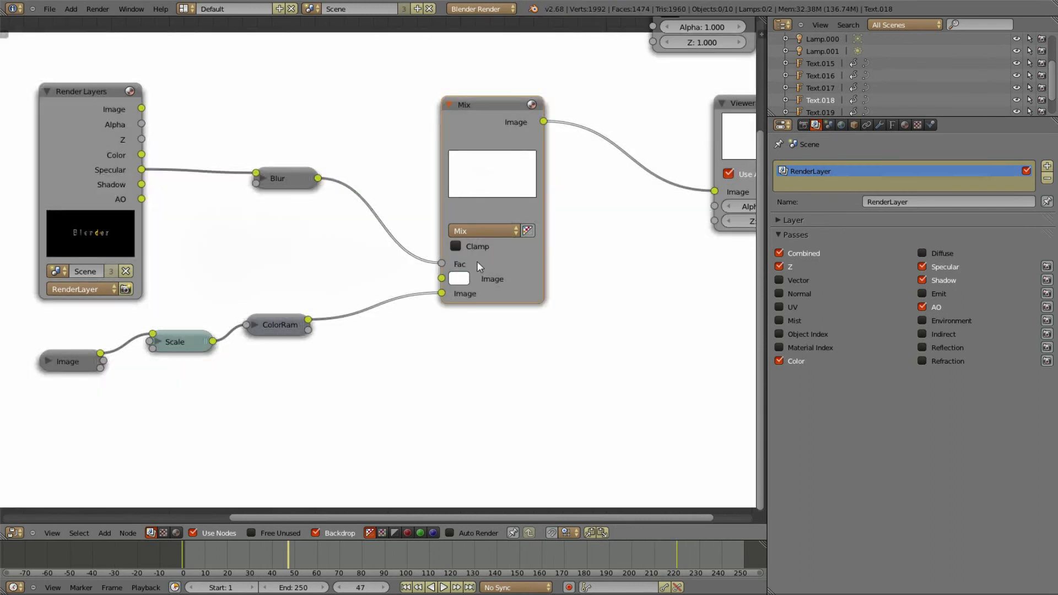
# Set the Mix node's first Image colour to black
pyautogui.click(459, 278)
pyautogui.click(573, 175)
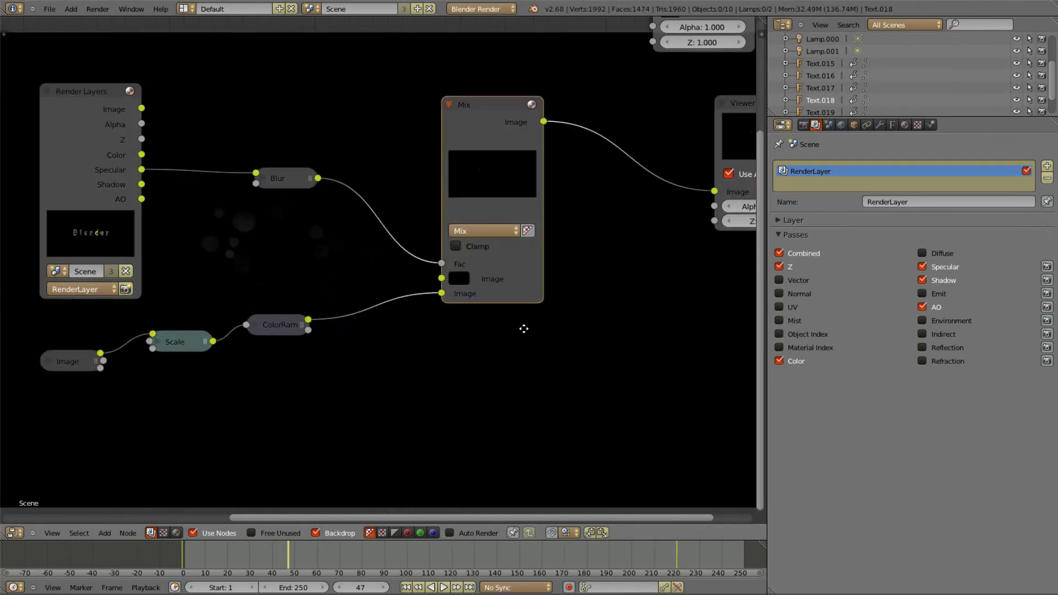
pyautogui.moveTo(514, 324); pyautogui.dragTo(540, 310, button='middle')
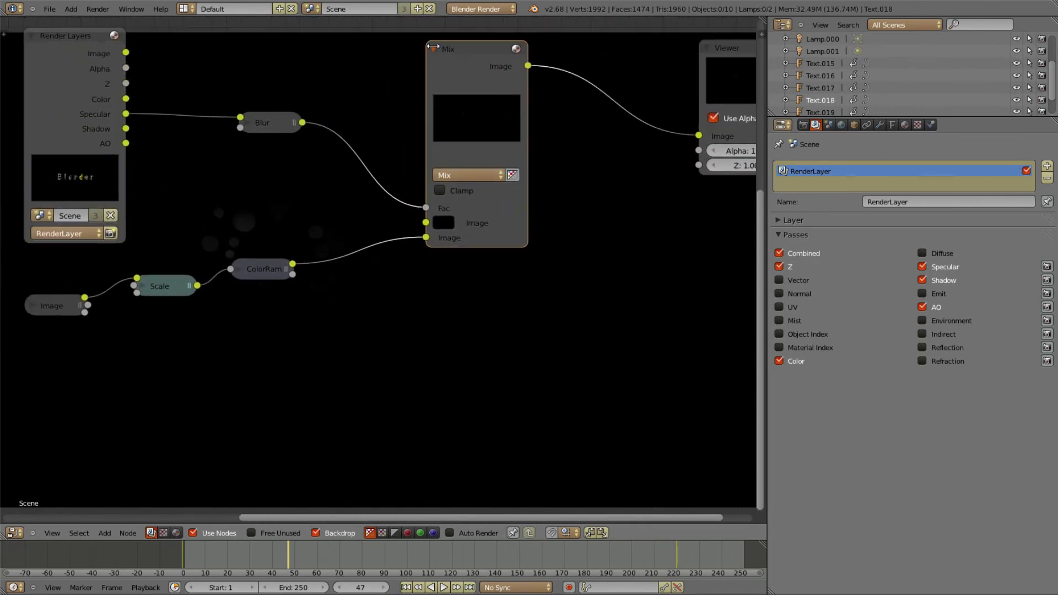
# Collapse the Mix node and arrange the Blur and Mix nodes compactly beside the ColorRamp
pyautogui.click(434, 48)
pyautogui.moveTo(266, 123); pyautogui.dragTo(248, 177)
pyautogui.moveTo(457, 47); pyautogui.dragTo(396, 221)
pyautogui.moveTo(329, 255); pyautogui.dragTo(254, 348, button='middle')
# Insert an RGB Curves node between Mix and the Viewer and raise its blue curve at about X 0.422, Y 0.663
pyautogui.hotkey('shift', 'a')
pyautogui.moveTo(380, 161)
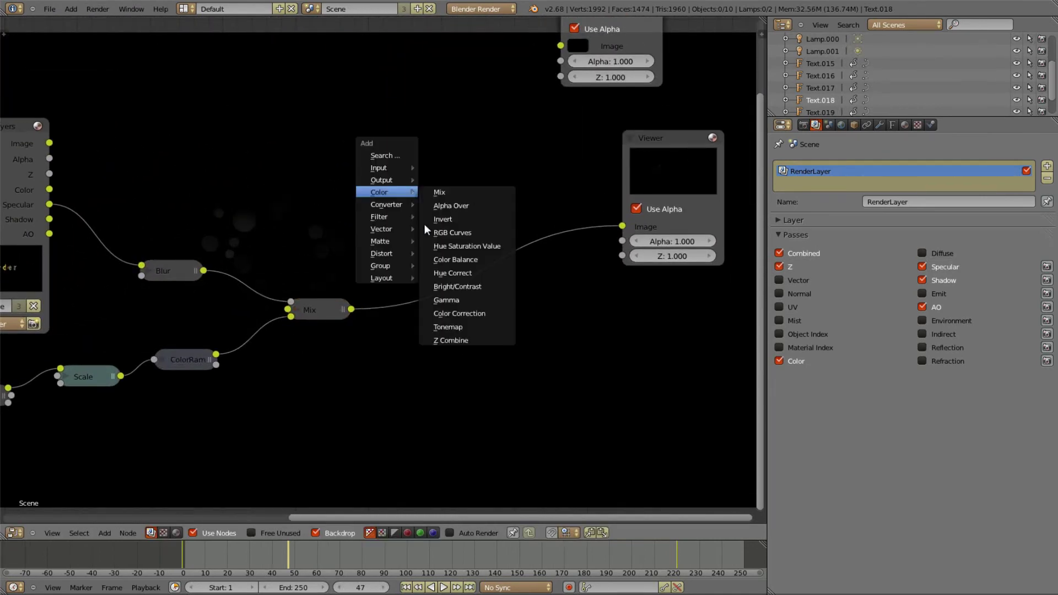
pyautogui.click(441, 229)
pyautogui.click(415, 204)
pyautogui.moveTo(479, 302); pyautogui.dragTo(477, 292)
pyautogui.click(467, 244)
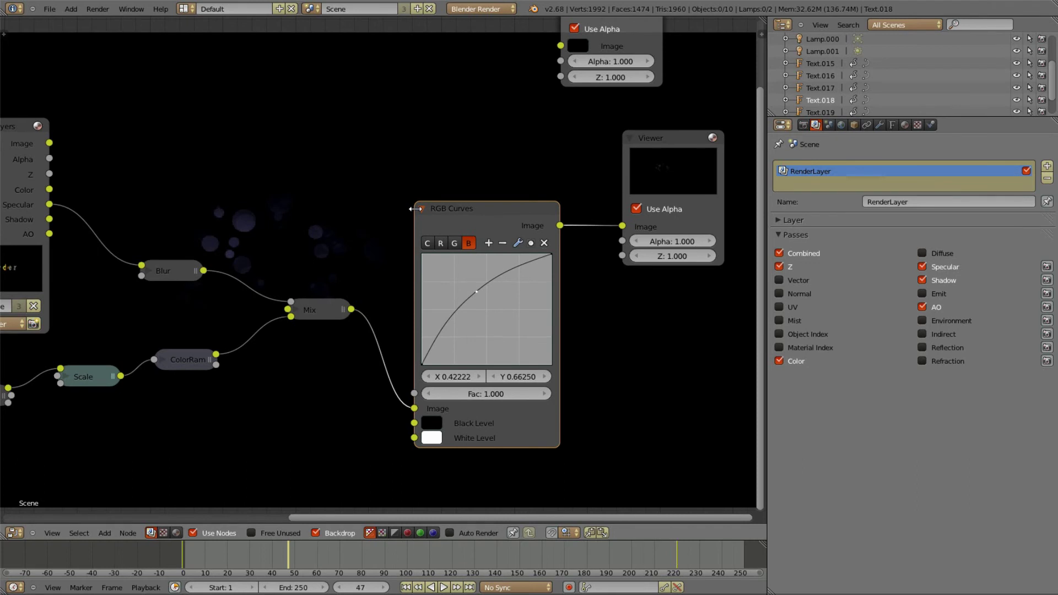
# Collapse the RGB Curves node, move it closer to the Mix node's level, and save the file
pyautogui.press('h')
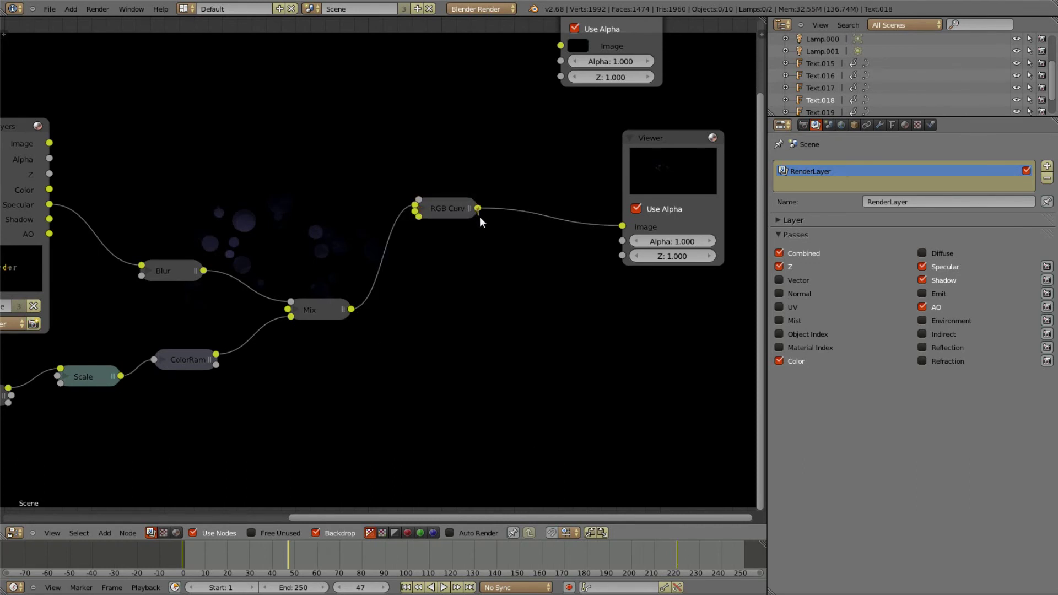
pyautogui.moveTo(456, 215); pyautogui.dragTo(458, 263)
pyautogui.hotkey('ctrl', 's')
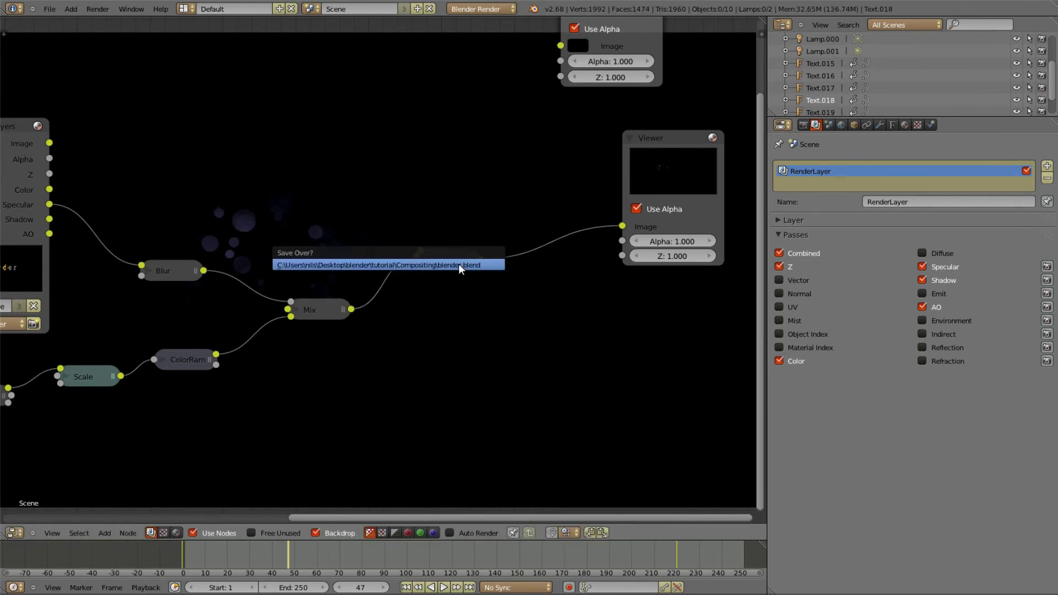
pyautogui.click(458, 263)
# Move the Viewer node farther away from the RGB Curves node and save the file again
pyautogui.rightClick(676, 174)
pyautogui.press('g')
pyautogui.click(572, 186)
pyautogui.press('a')
pyautogui.hotkey('ctrl', 's')
pyautogui.click(569, 186)
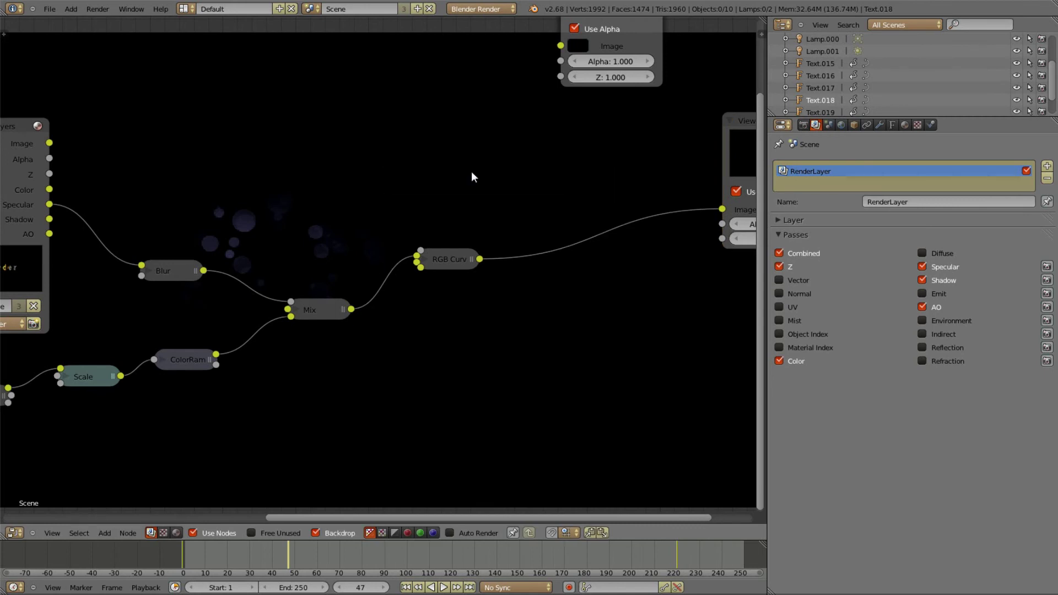
# Preview the Render Layers node's Image output directly in the Viewer
pyautogui.scroll(-4, 471, 171)
pyautogui.moveTo(471, 171); pyautogui.dragTo(485, 209, button='middle')
pyautogui.scroll(2, 75, 251)
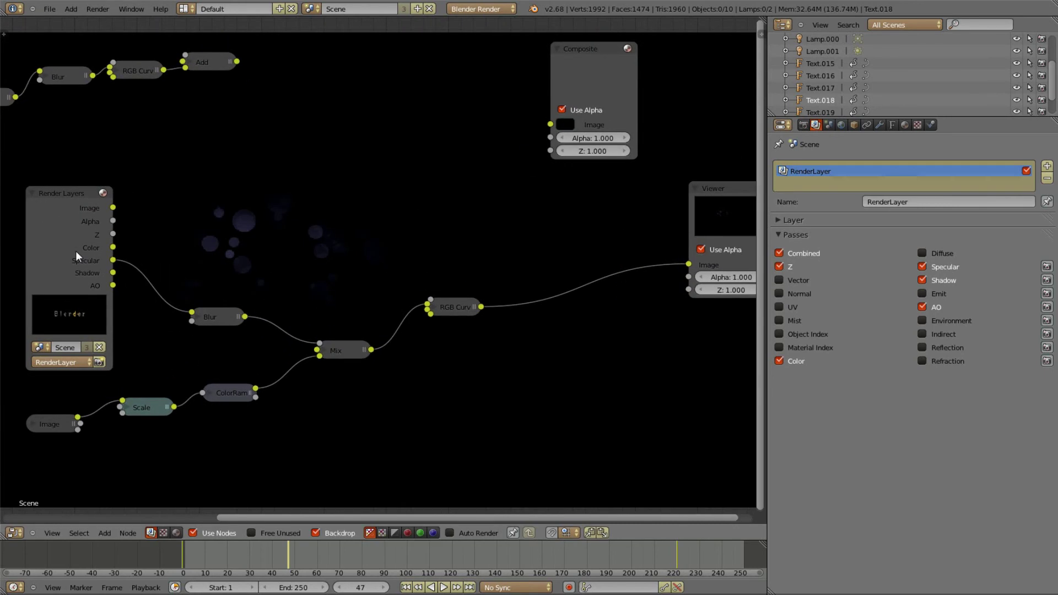
pyautogui.keyDown('ctrl'); pyautogui.keyDown('shift'); pyautogui.click(75, 250); pyautogui.keyUp('shift'); pyautogui.keyUp('ctrl')
# Add a Mix color node near the RGB Curves node and set its blend mode to Add
pyautogui.scroll(2, 410, 240)
pyautogui.hotkey('shift', 'a')
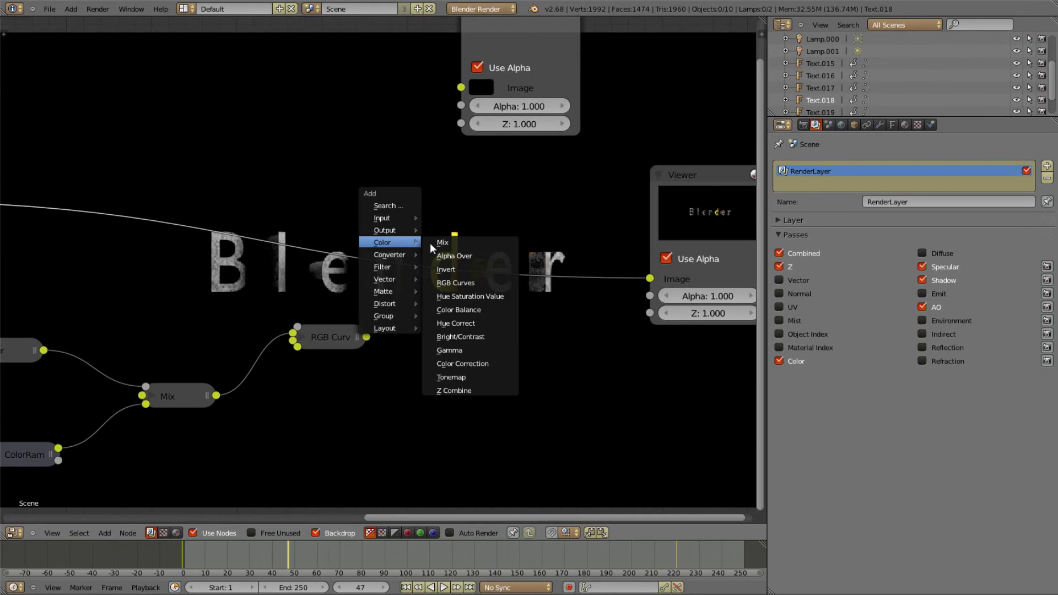
pyautogui.click(429, 238)
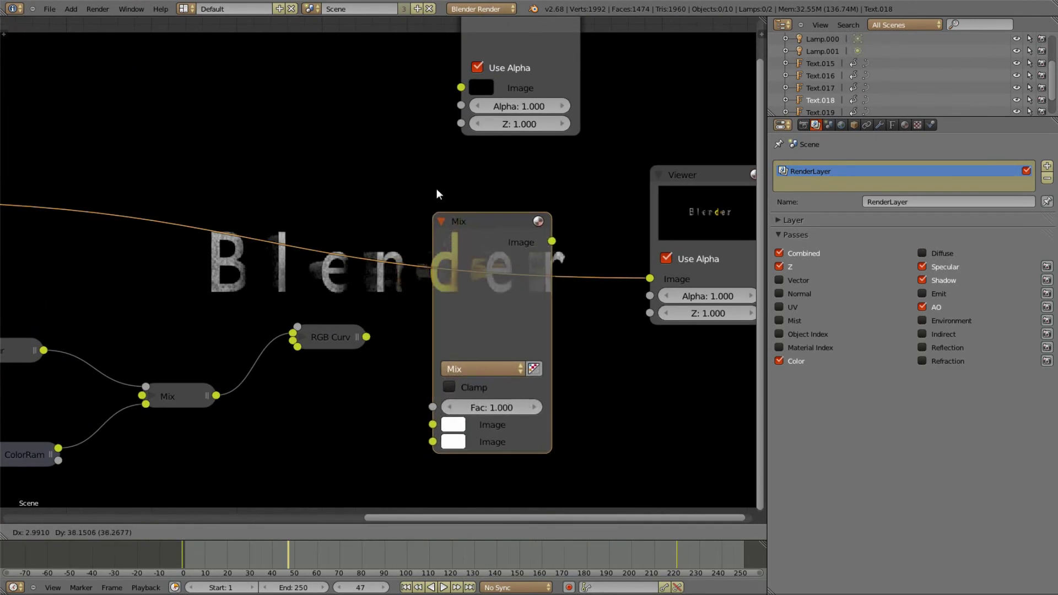
pyautogui.click(455, 287)
pyautogui.moveTo(477, 246); pyautogui.dragTo(453, 94, button='middle')
pyautogui.scroll(4, 555, 319)
pyautogui.click(530, 304)
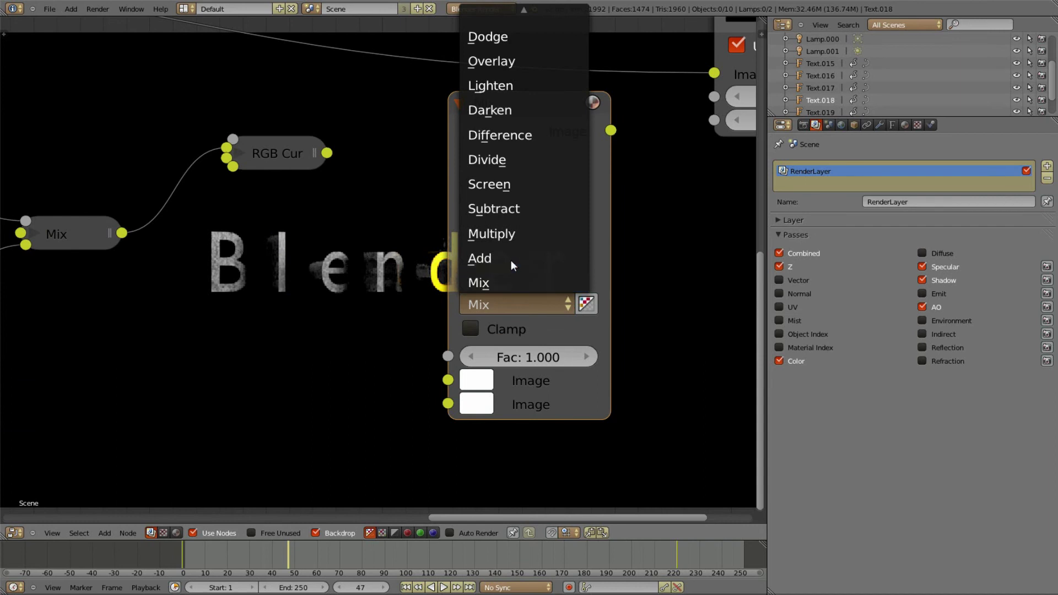
pyautogui.click(510, 260)
# Insert the Add node between Render Layers and the Viewer, and link the RGB Curves output to its second Image input, repositioning RGB Curves
pyautogui.scroll(-3, 513, 277)
pyautogui.moveTo(464, 272); pyautogui.dragTo(469, 122)
pyautogui.moveTo(324, 222); pyautogui.dragTo(417, 250)
pyautogui.moveTo(296, 228); pyautogui.dragTo(285, 276)
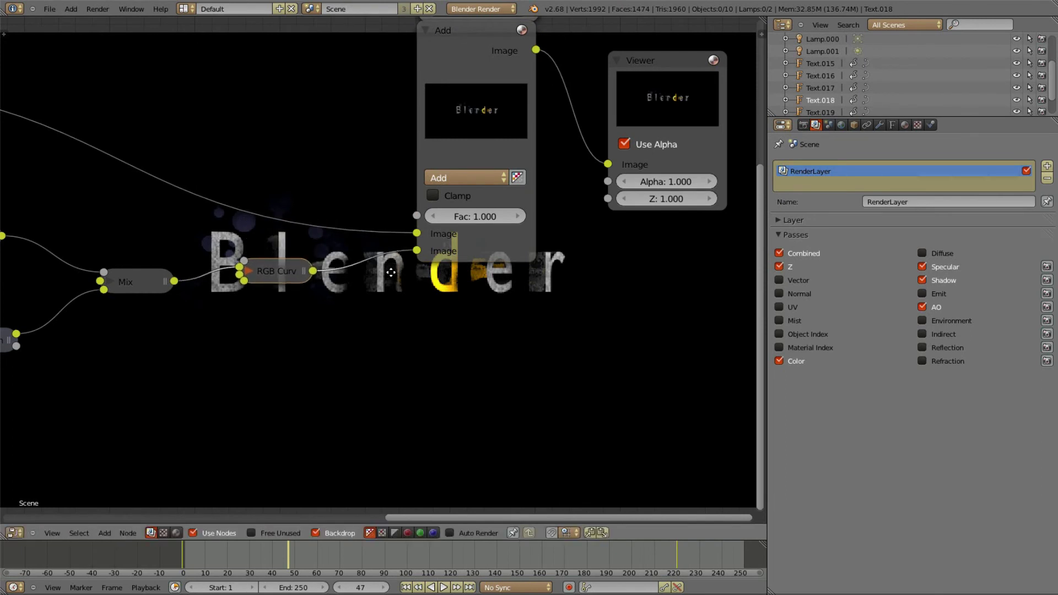
# Move the Viewer node farther from the Add node, then deselect all nodes and examine the combined backdrop image
pyautogui.moveTo(391, 272); pyautogui.dragTo(376, 128, button='middle')
pyautogui.moveTo(440, 260); pyautogui.dragTo(210, 347, button='middle')
pyautogui.moveTo(400, 50); pyautogui.dragTo(611, 71)
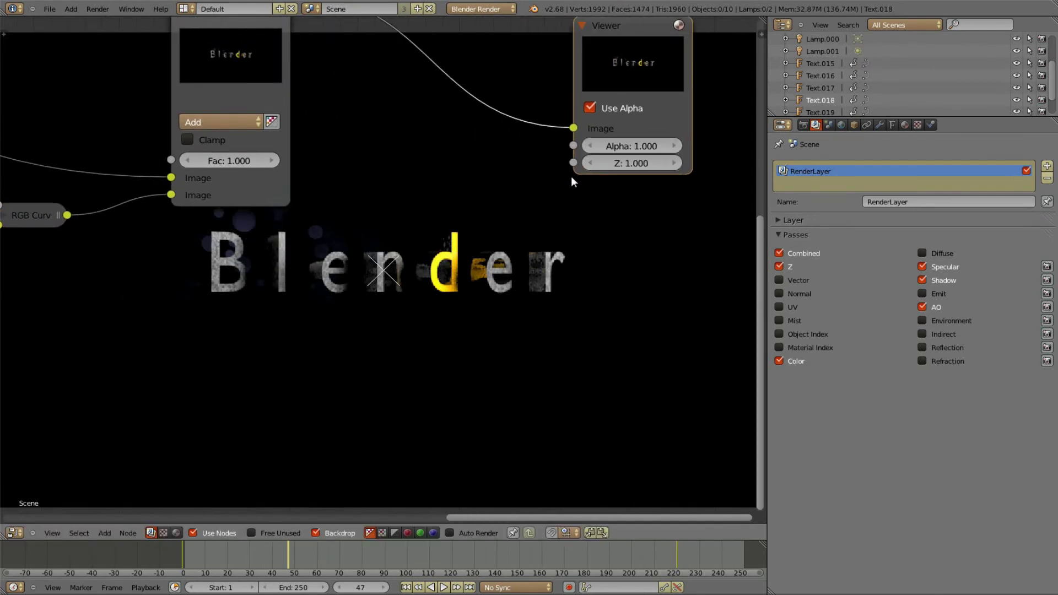
pyautogui.moveTo(501, 321); pyautogui.dragTo(369, 252, button='middle')
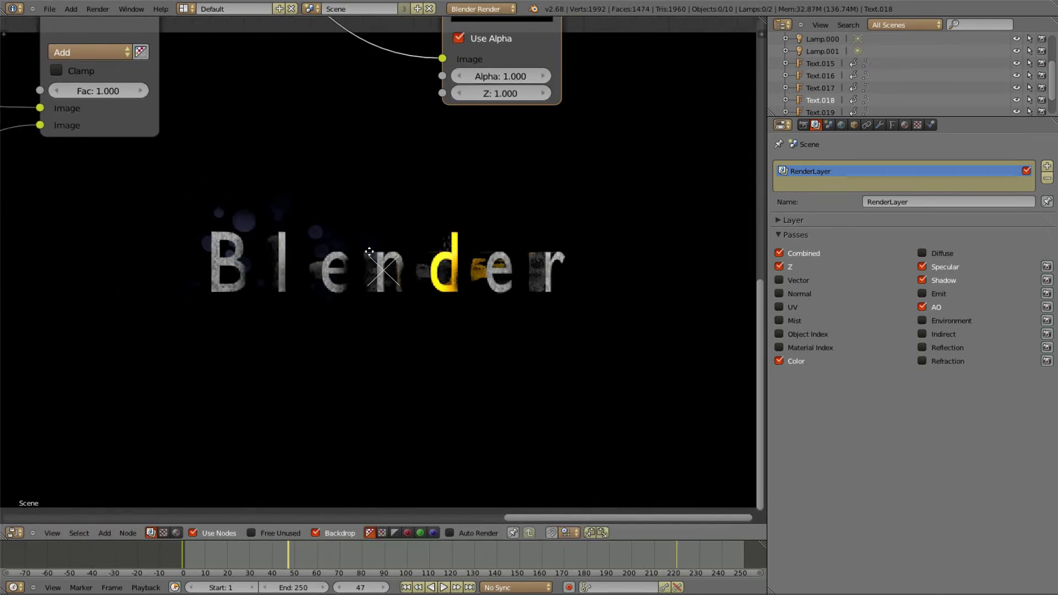
pyautogui.moveTo(54, 258); pyautogui.dragTo(22, 279, button='middle')
pyautogui.scroll(1, 158, 275)
pyautogui.press('a')
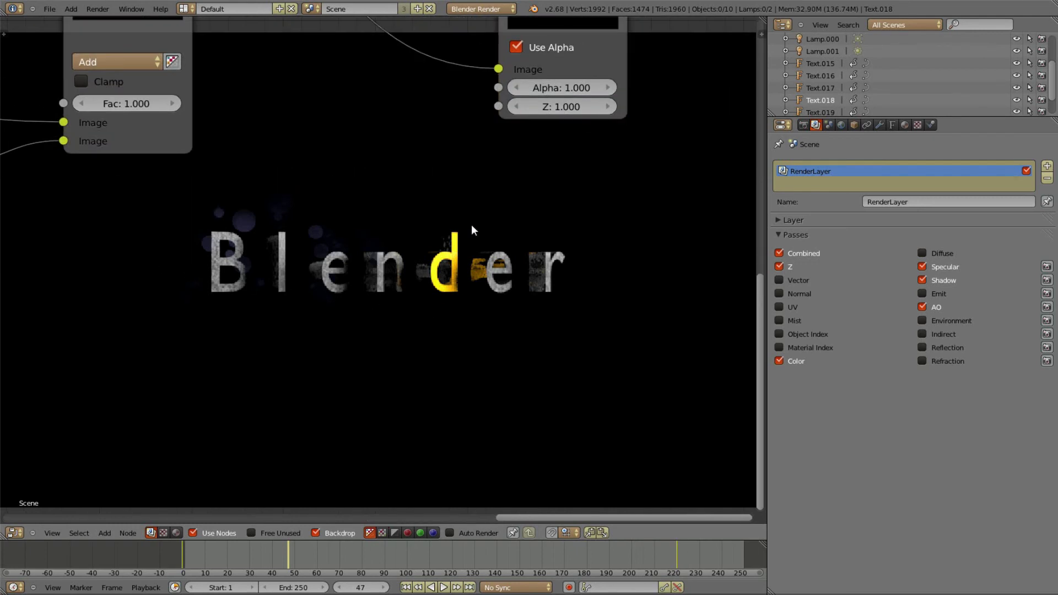
pyautogui.scroll(-3, 472, 229)
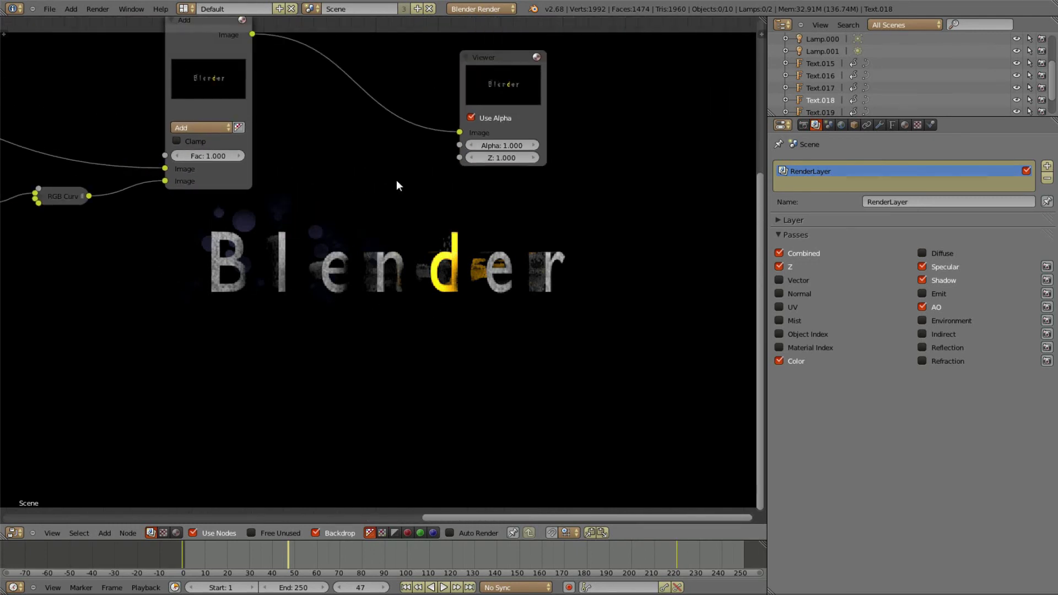